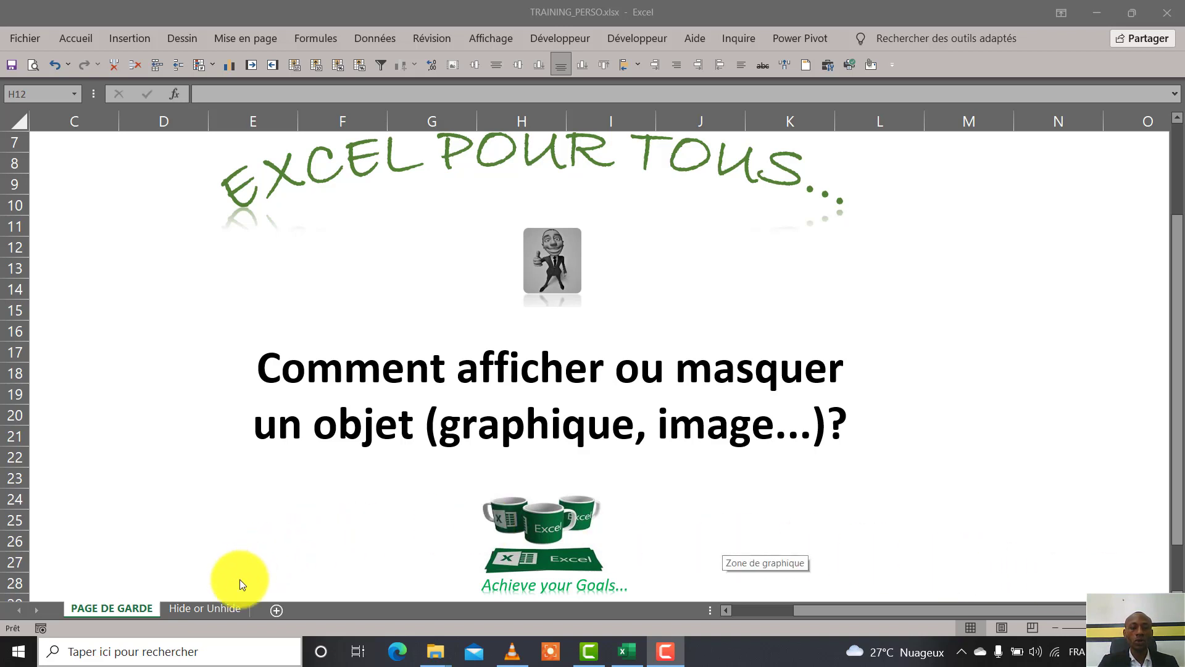
# Switch to the 'Hide or Unhide' sheet with the country table and map chart.
pyautogui.click(222, 610)
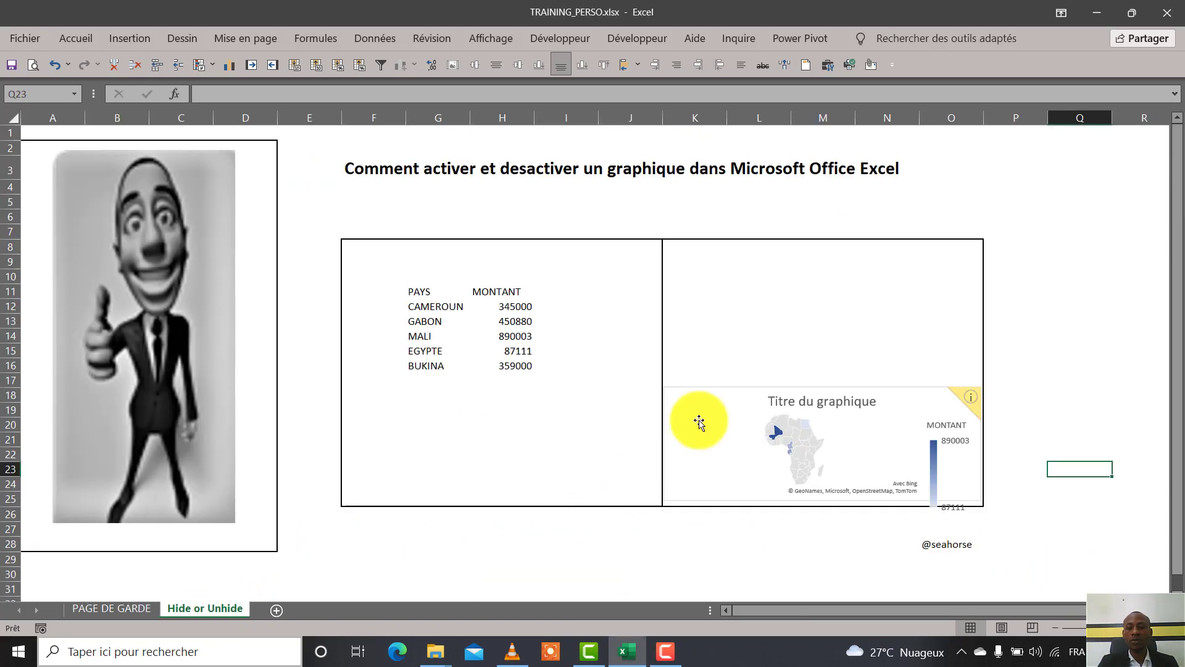
# Delete the map chart and the cartoon picture from the sheet.
pyautogui.click(716, 393)
pyautogui.press('Delete')
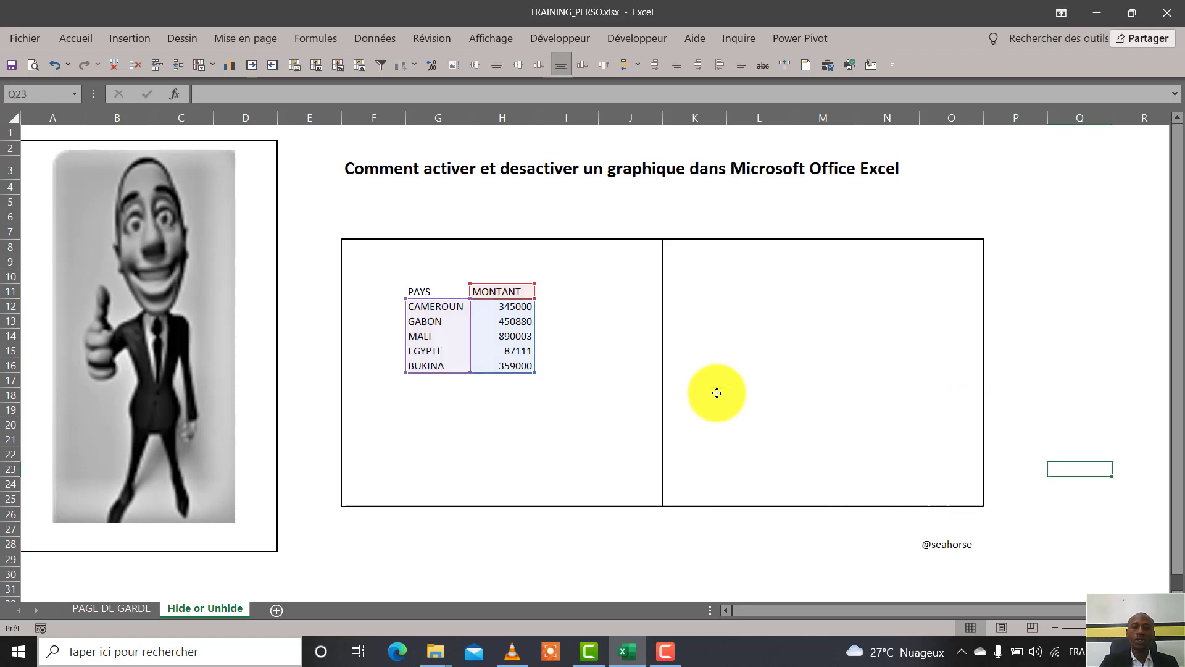
pyautogui.click(198, 263)
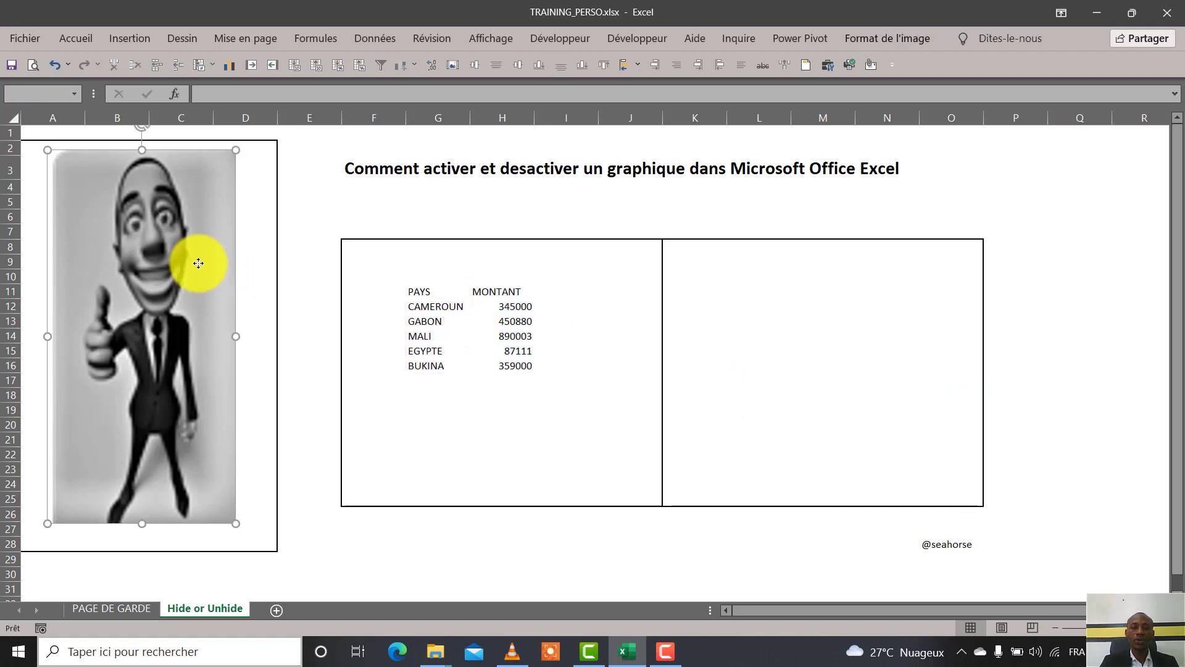
pyautogui.press('Delete')
# Check the emptied frames, selecting and then clearing the PAYS/MONTANT table.
pyautogui.click(805, 346)
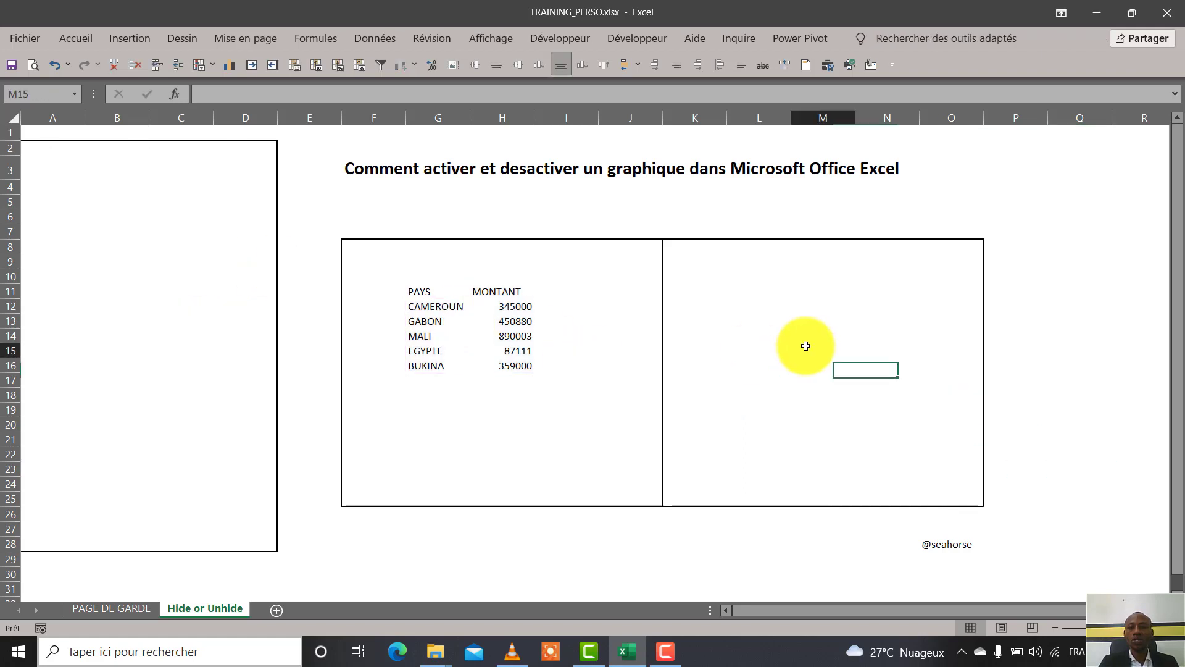
pyautogui.click(765, 262)
pyautogui.click(884, 300)
pyautogui.click(124, 204)
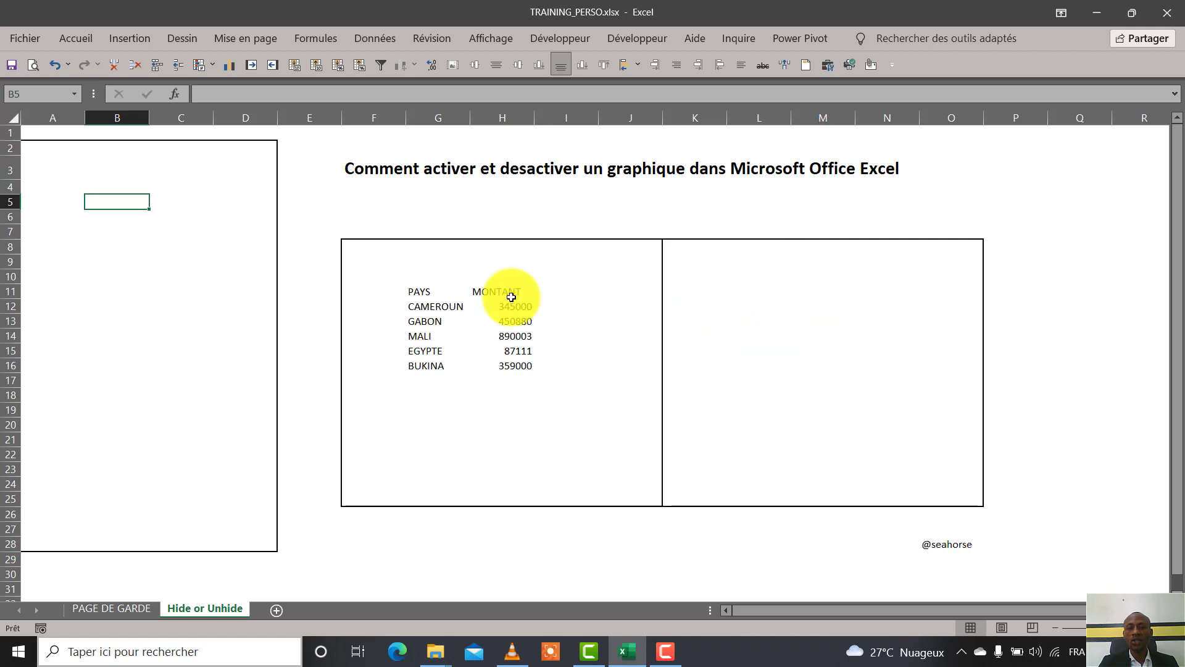
pyautogui.moveTo(413, 292)
pyautogui.mouseDown()
pyautogui.moveTo(498, 353)
pyautogui.moveTo(490, 273)
pyautogui.moveTo(508, 402)
pyautogui.mouseUp()
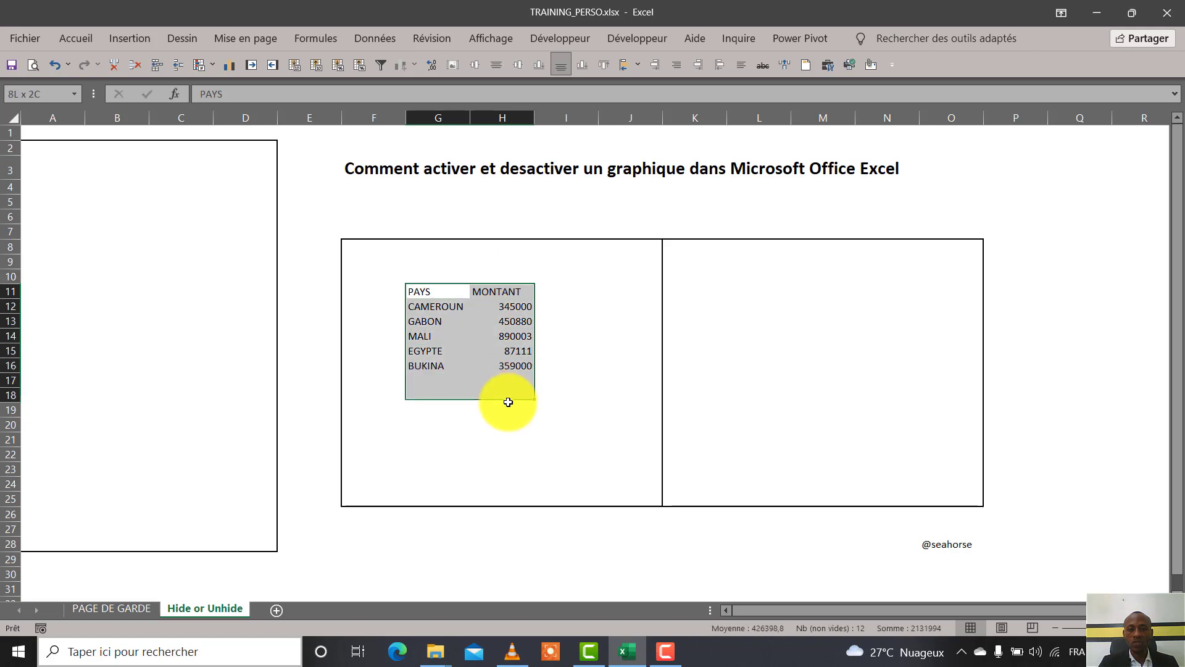
pyautogui.click(780, 262)
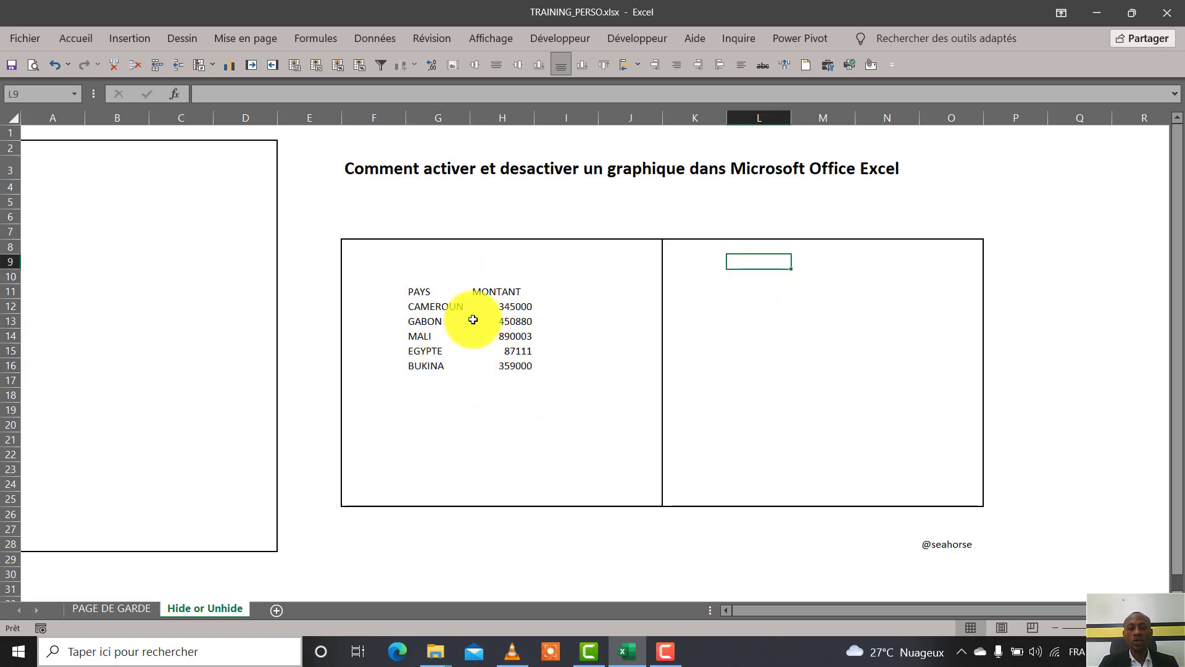
pyautogui.click(185, 258)
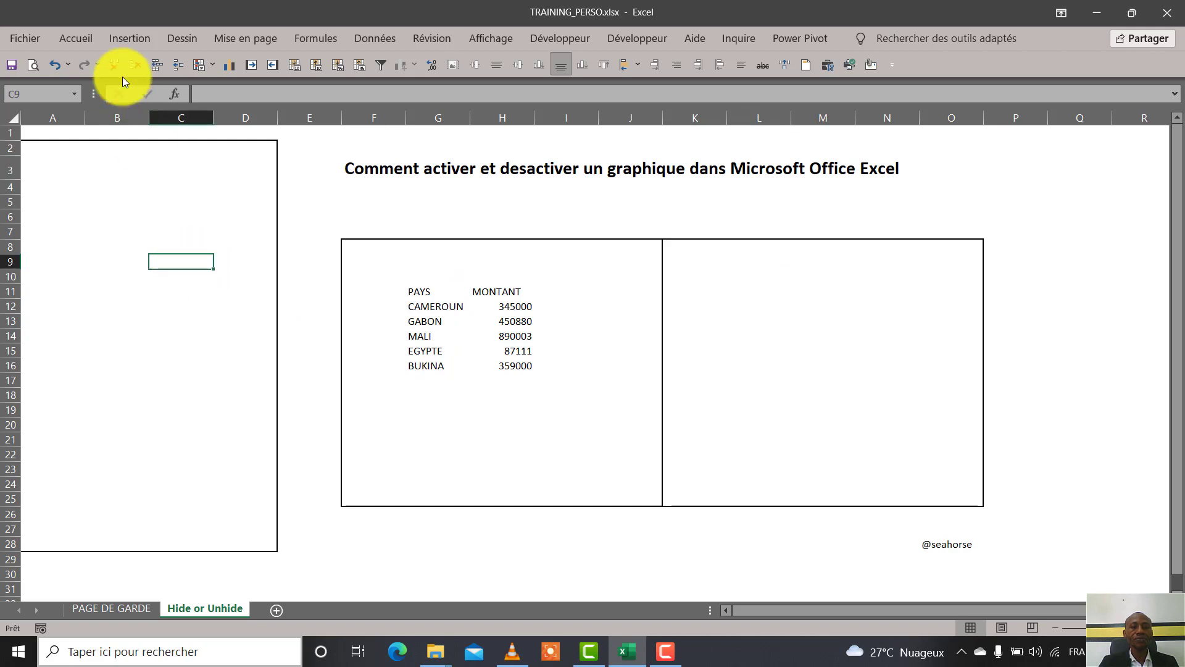
# Insert the picture Image1 (2).png from the Images folder on this computer.
pyautogui.click(125, 39)
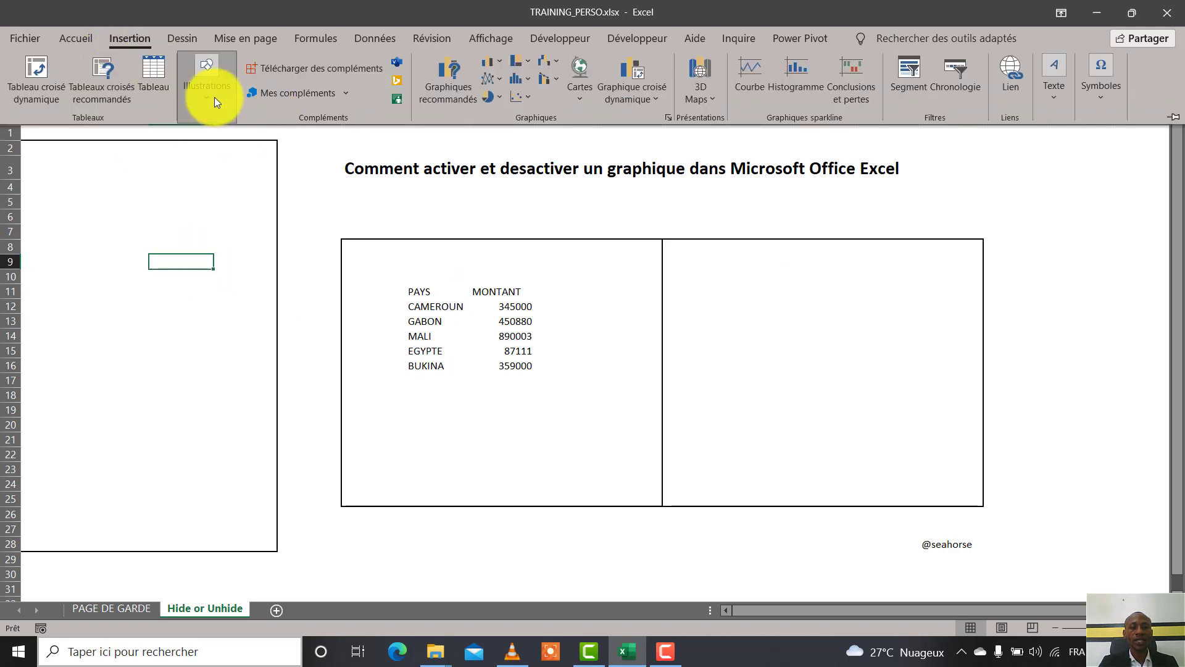
pyautogui.click(214, 97)
pyautogui.click(199, 159)
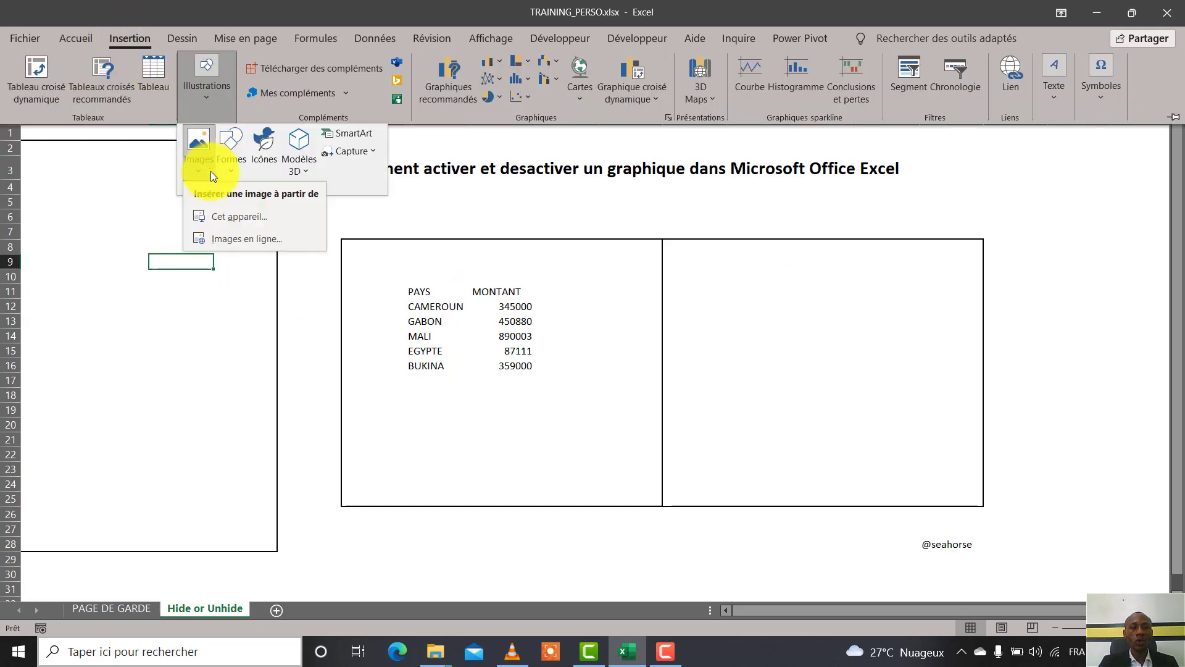
pyautogui.click(227, 216)
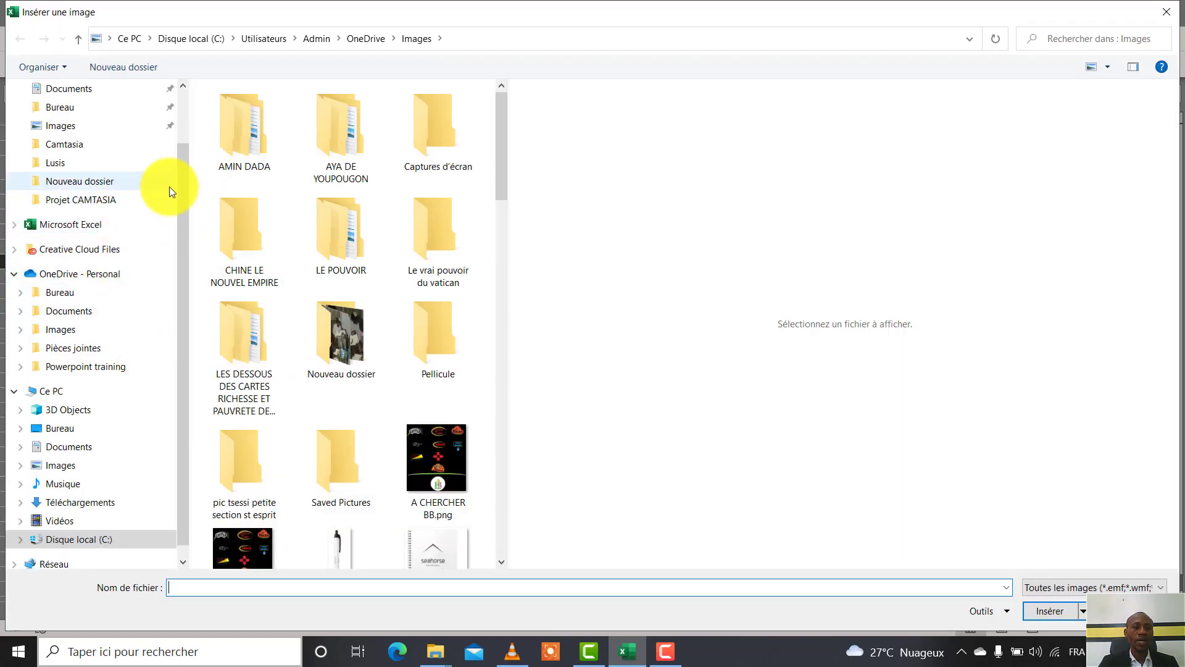
pyautogui.click(108, 128)
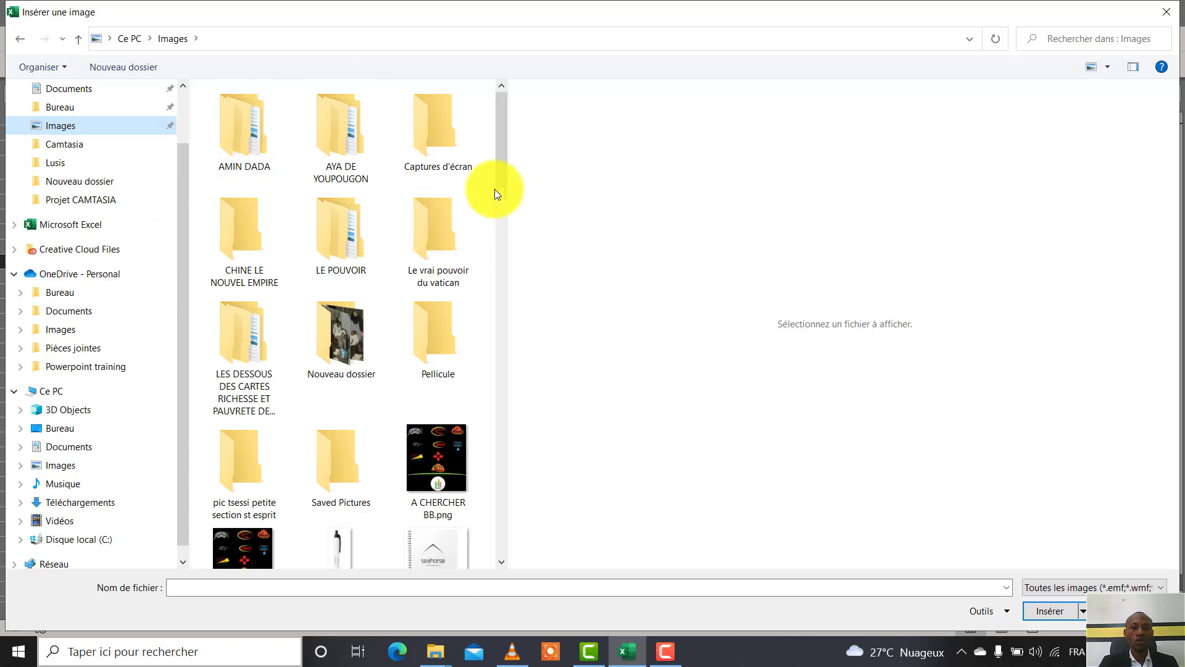
pyautogui.moveTo(498, 194); pyautogui.dragTo(514, 316)
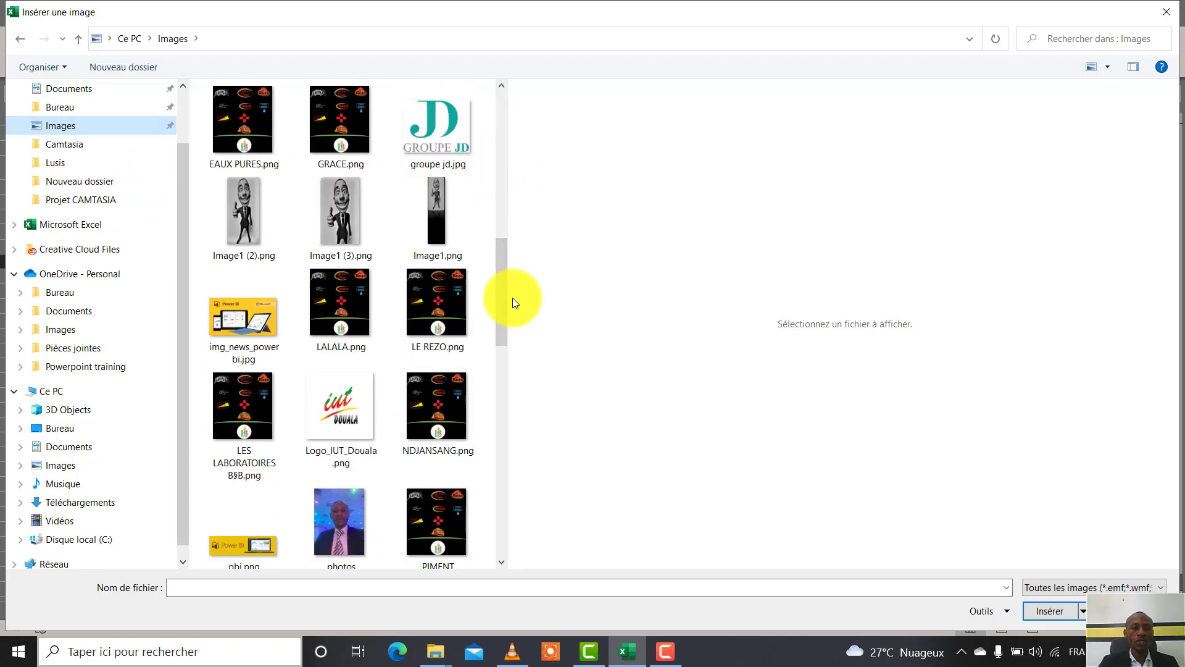
pyautogui.click(244, 211)
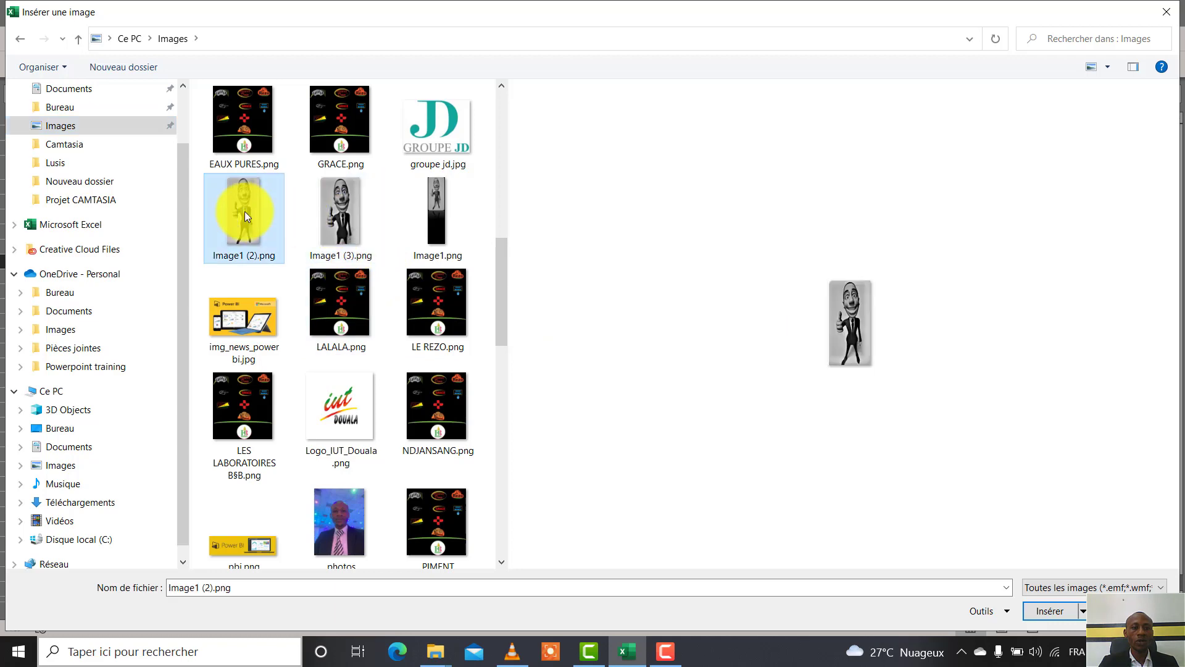
pyautogui.click(1048, 610)
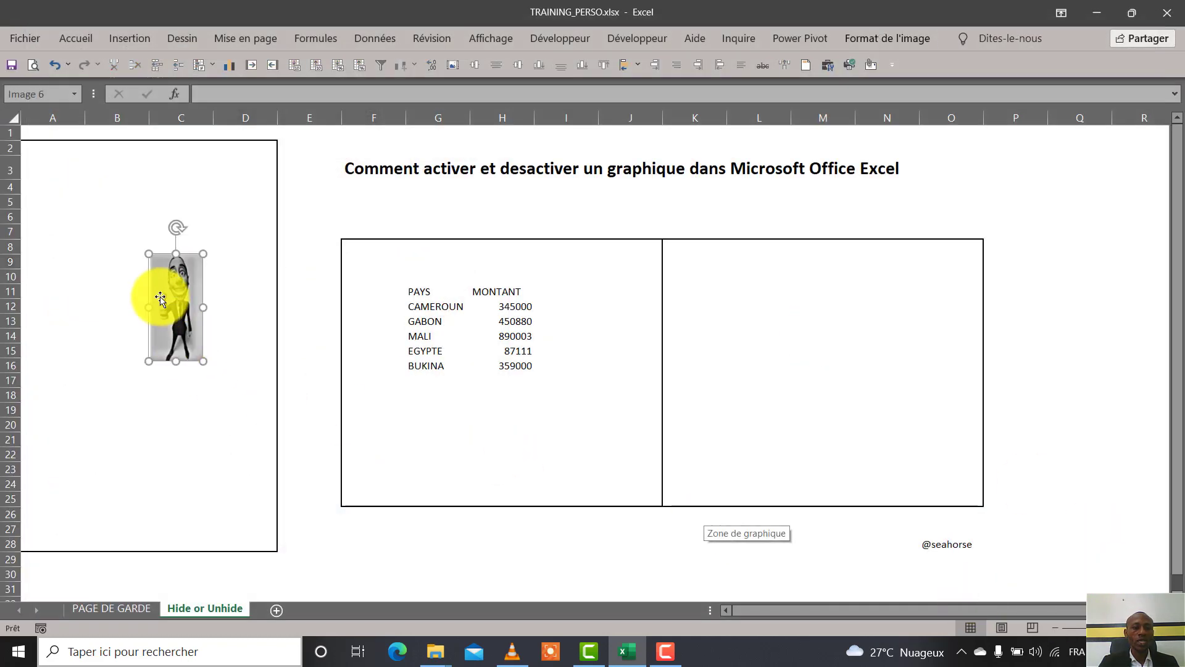
# Move and enlarge the cartoon picture to fill the left frame.
pyautogui.moveTo(179, 303); pyautogui.dragTo(110, 250)
pyautogui.moveTo(126, 301); pyautogui.dragTo(251, 552)
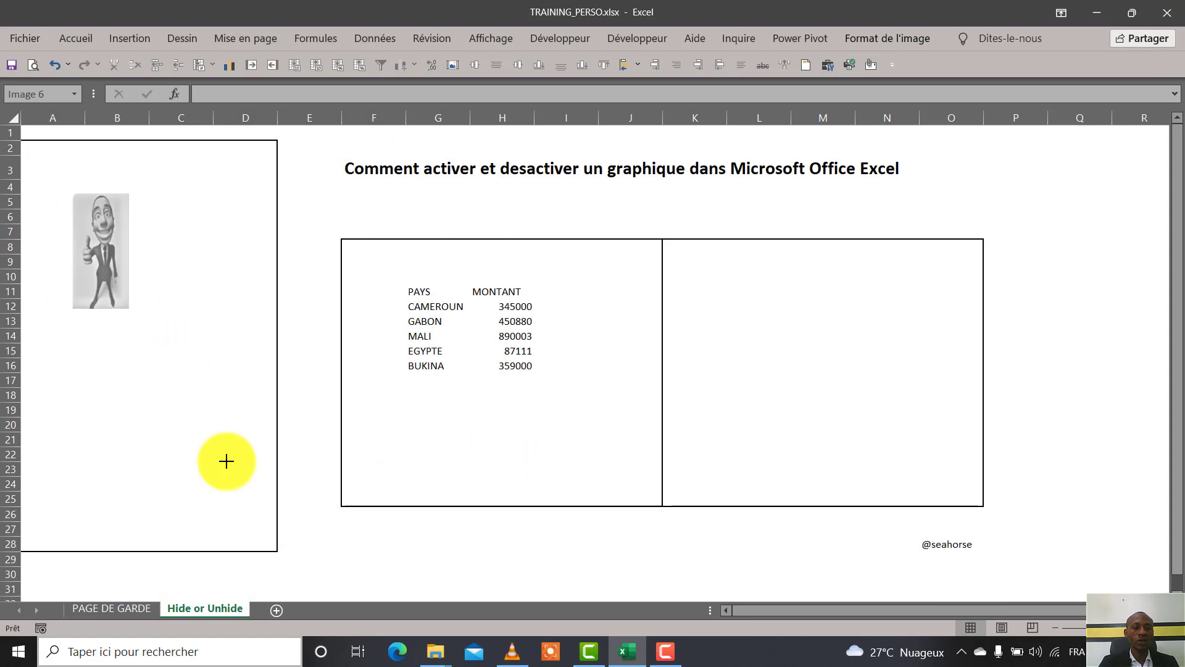
pyautogui.moveTo(194, 402); pyautogui.dragTo(139, 332)
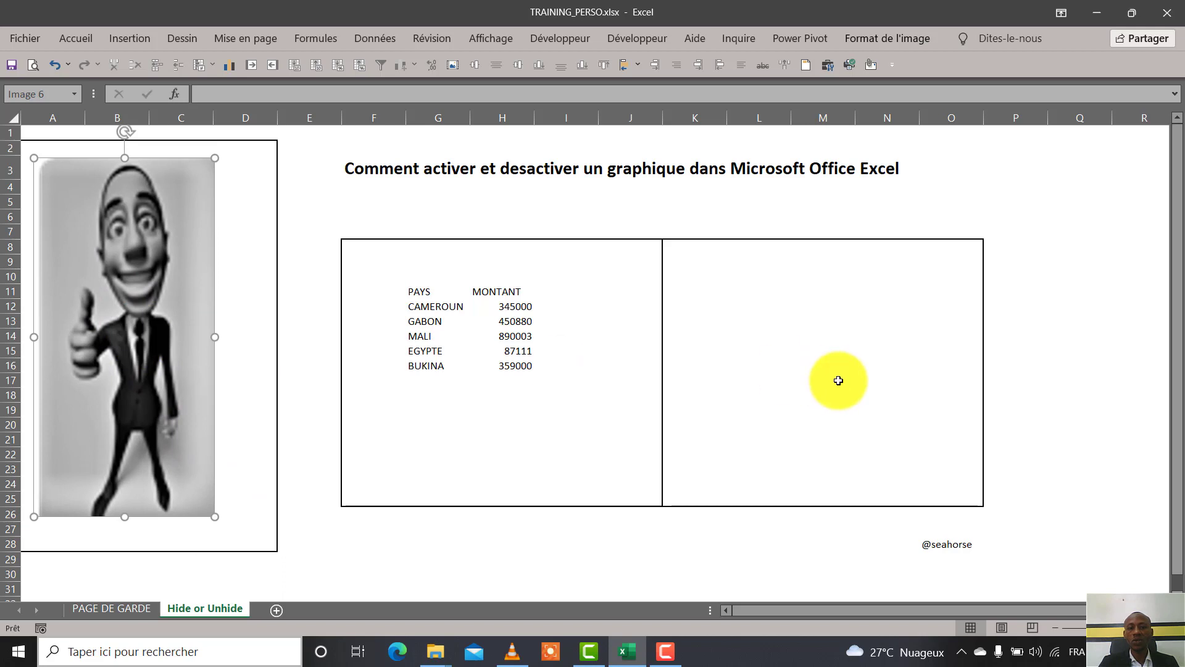
pyautogui.click(825, 333)
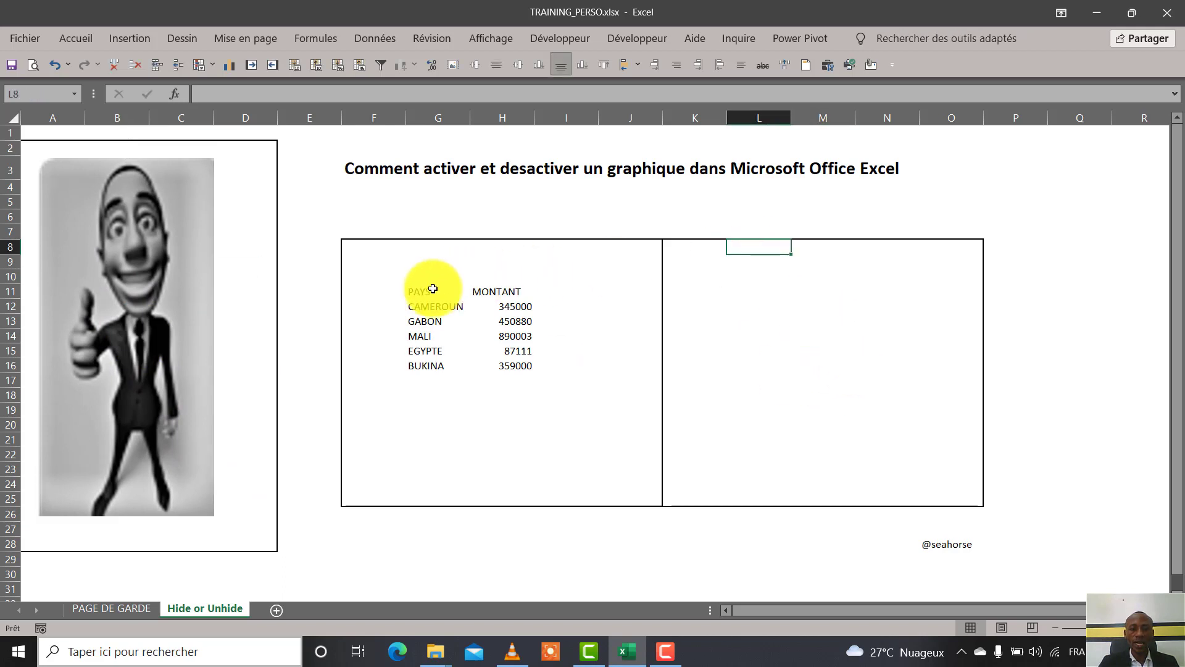
# Insert a clustered 2D column chart of the PAYS/MONTANT data and move it to the upper right.
pyautogui.moveTo(432, 290)
pyautogui.mouseDown()
pyautogui.moveTo(534, 350)
pyautogui.moveTo(518, 366)
pyautogui.mouseUp()
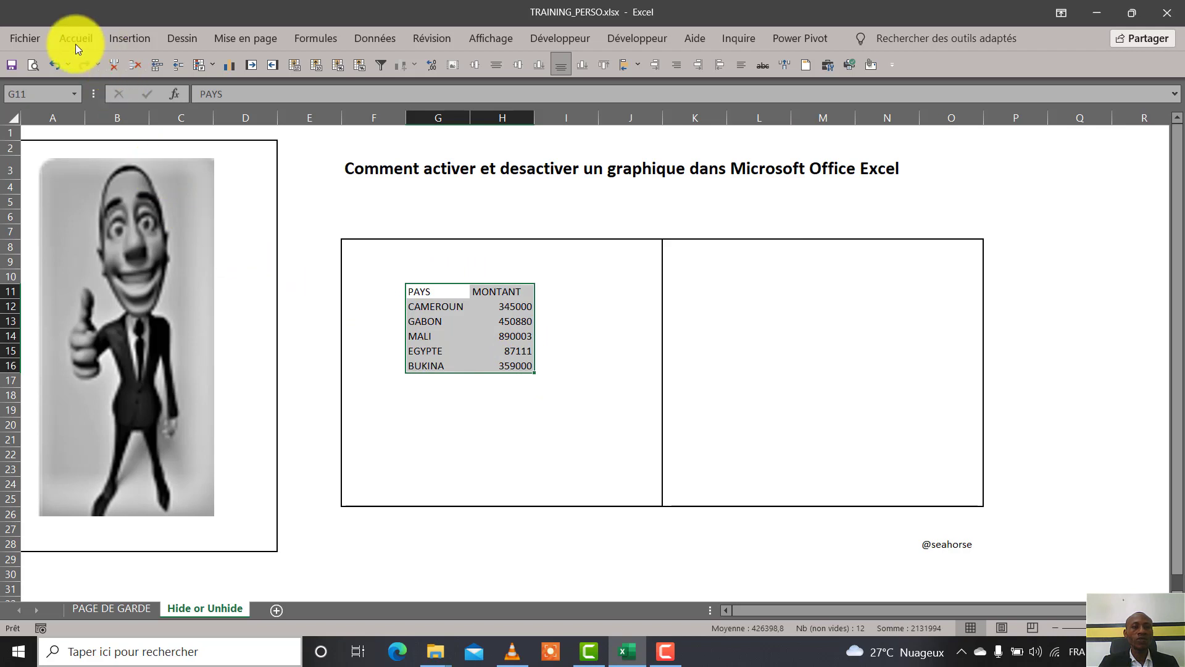
pyautogui.click(133, 42)
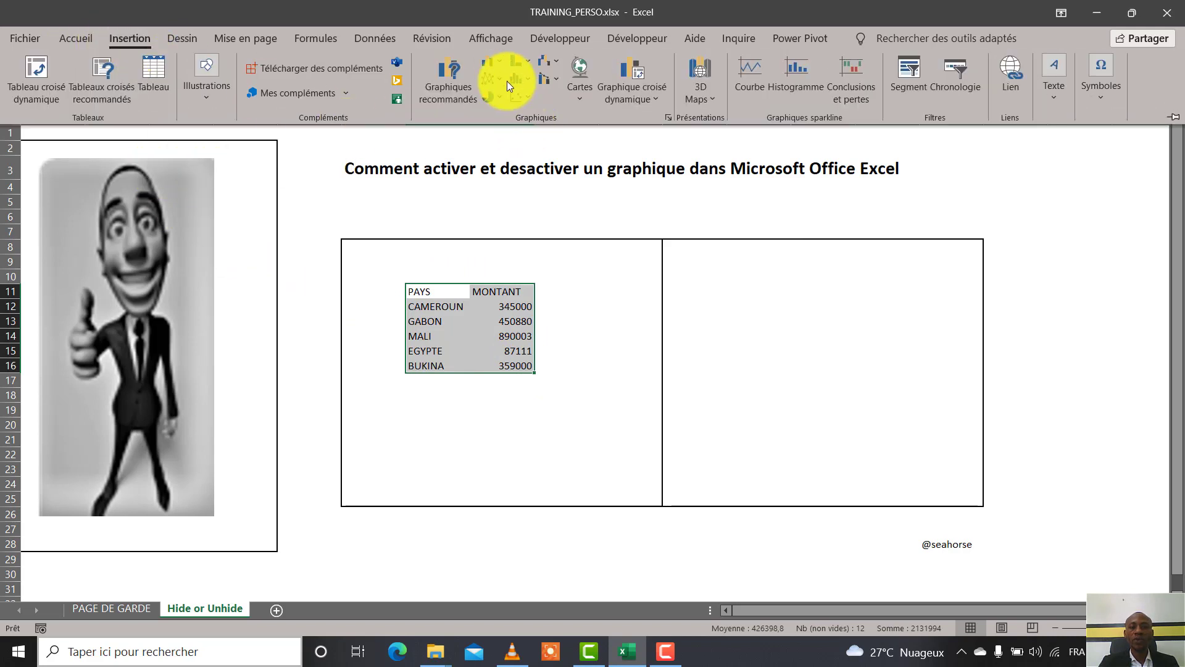
pyautogui.click(499, 60)
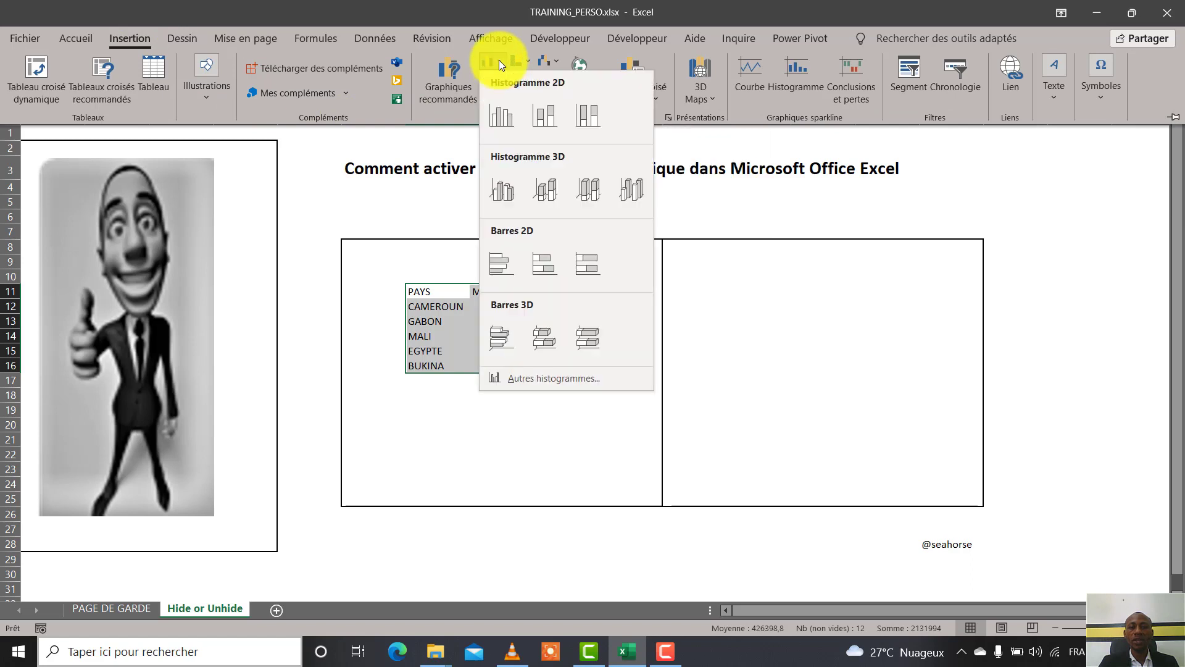
pyautogui.click(504, 127)
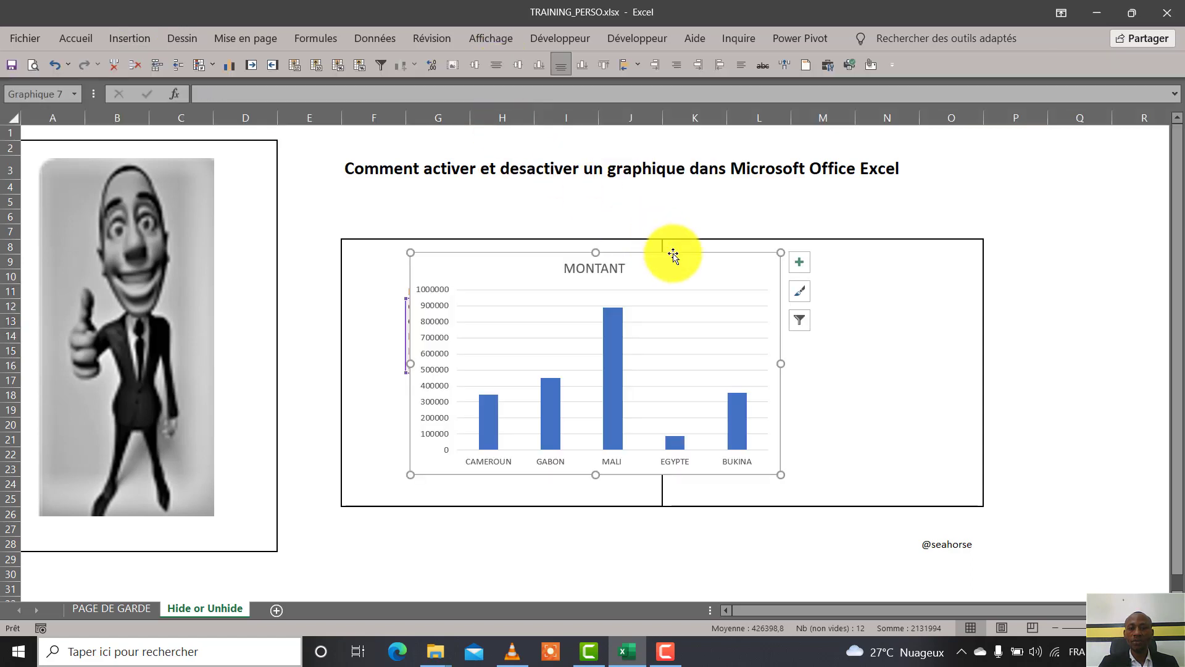
pyautogui.moveTo(742, 238); pyautogui.dragTo(1005, 118)
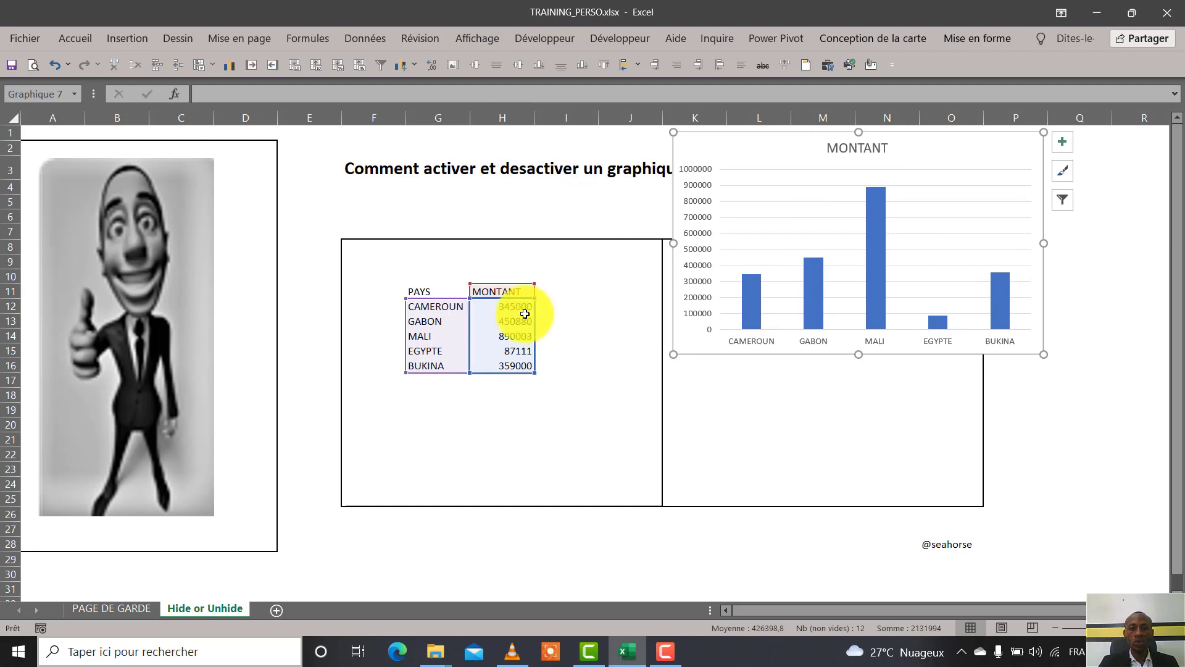
# Reselect the whole table from PAYS down to BUKINA.
pyautogui.moveTo(431, 292); pyautogui.dragTo(511, 349)
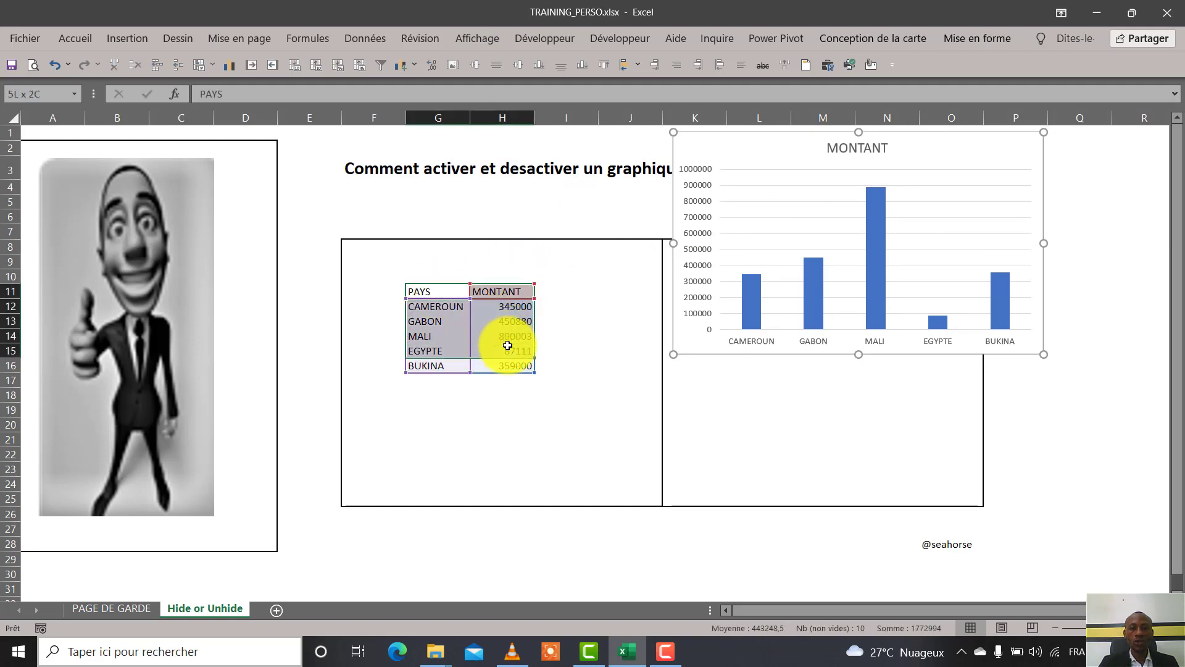
pyautogui.click(587, 343)
pyautogui.moveTo(431, 292); pyautogui.dragTo(513, 367)
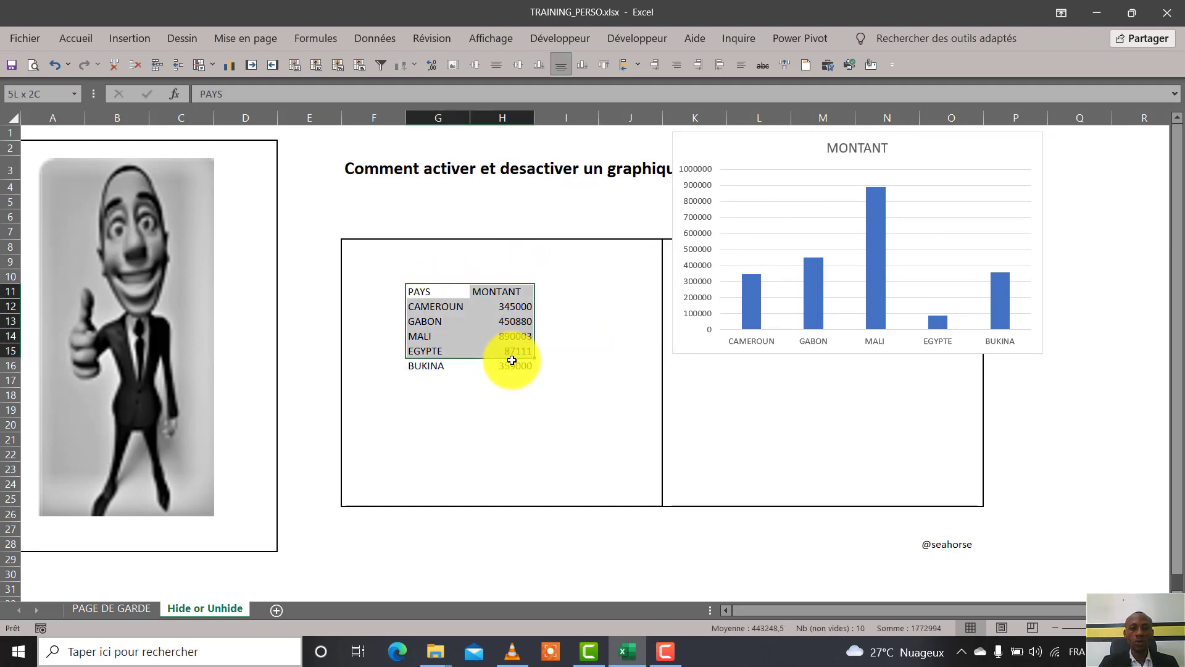
pyautogui.click(121, 41)
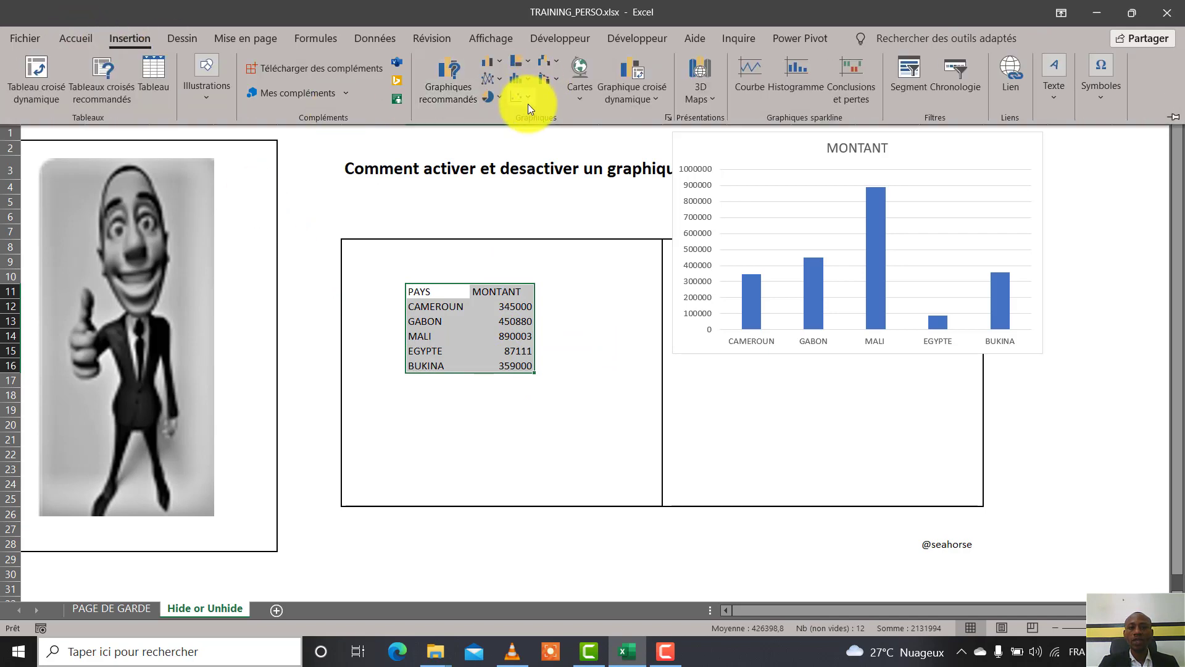
# Insert a filled map chart of the amounts and fit it into the lower right box.
pyautogui.click(584, 105)
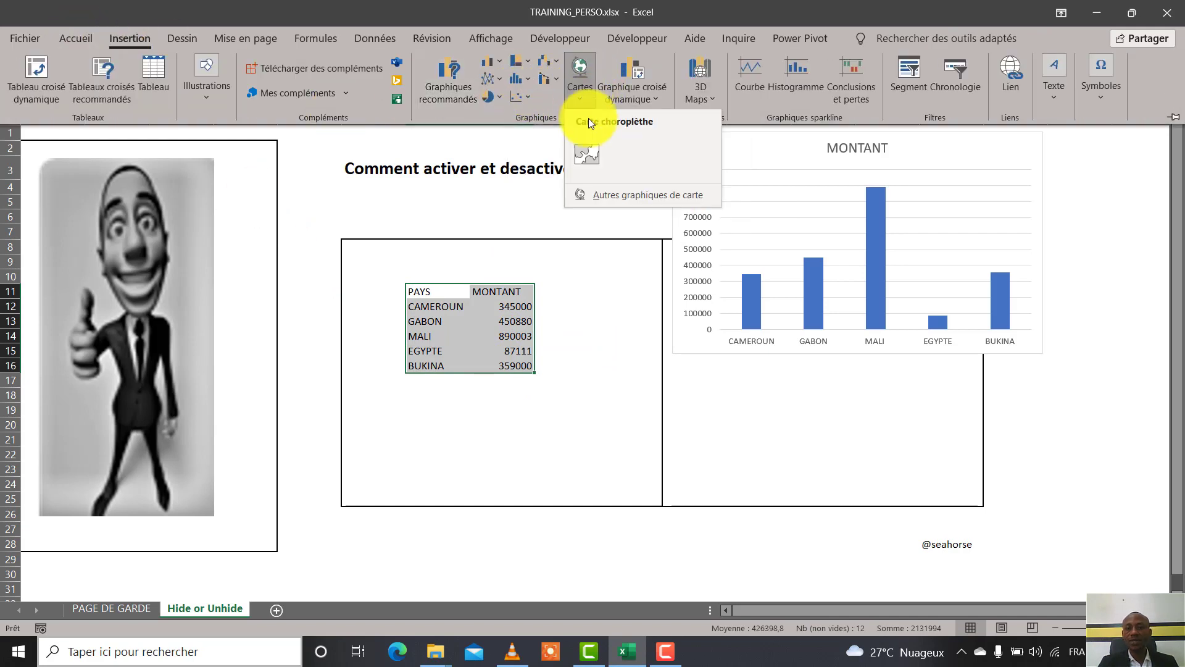
pyautogui.click(594, 155)
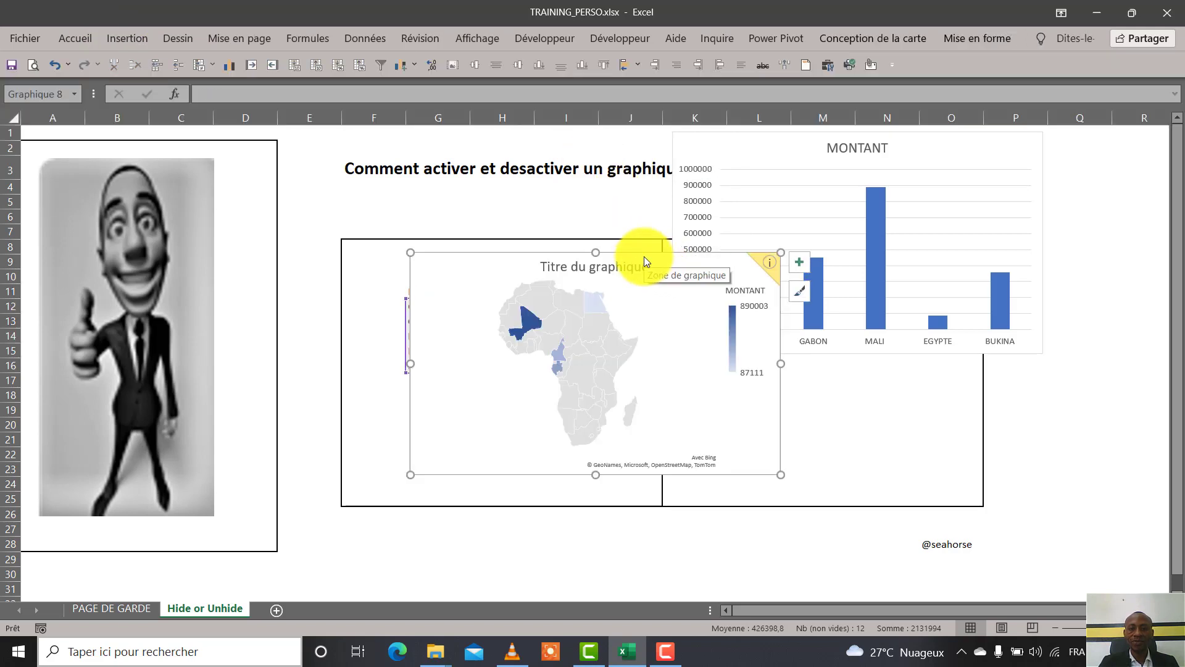
pyautogui.moveTo(644, 255); pyautogui.dragTo(534, 313)
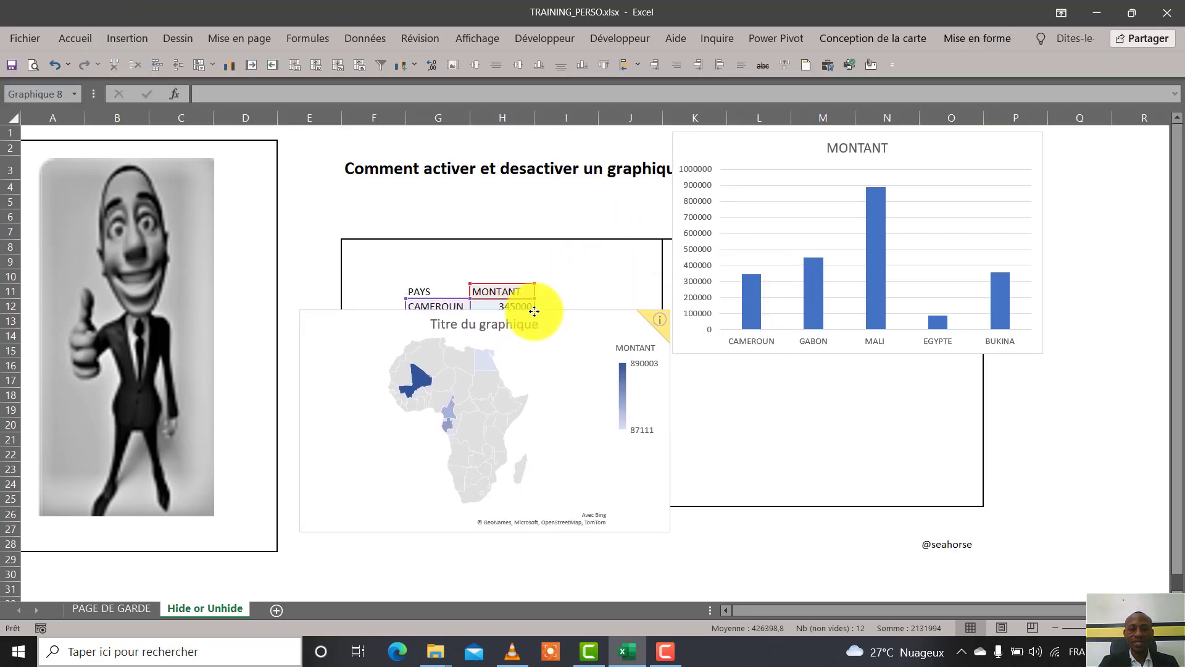
pyautogui.moveTo(671, 532); pyautogui.dragTo(611, 448)
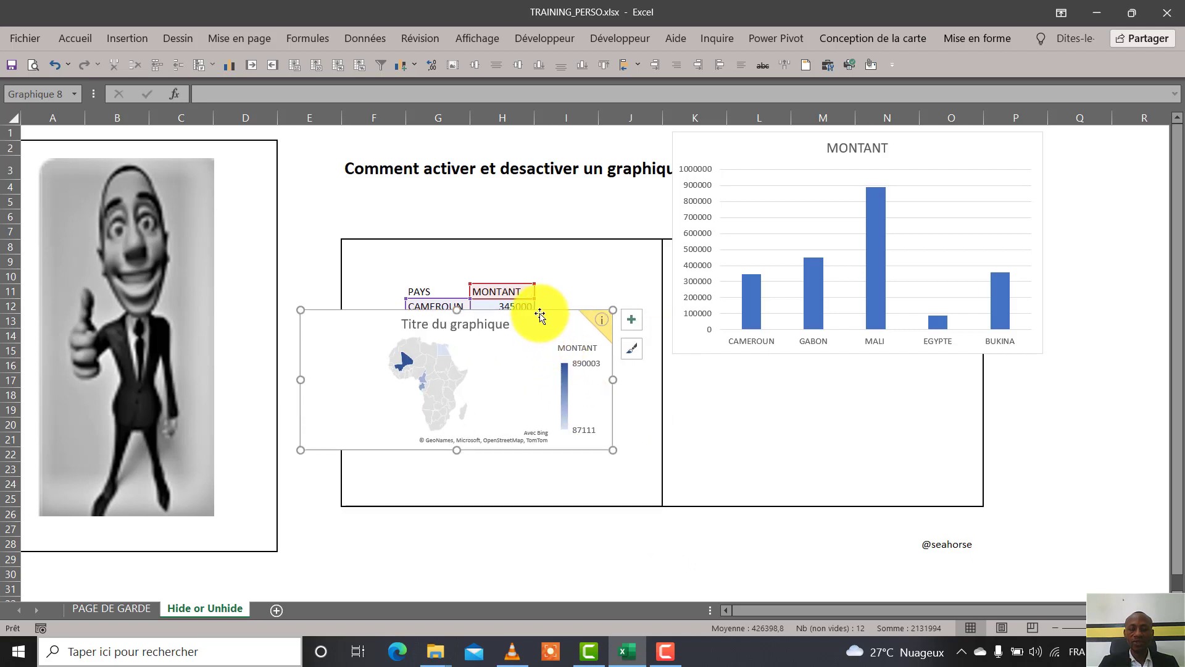
pyautogui.moveTo(540, 315); pyautogui.dragTo(911, 370)
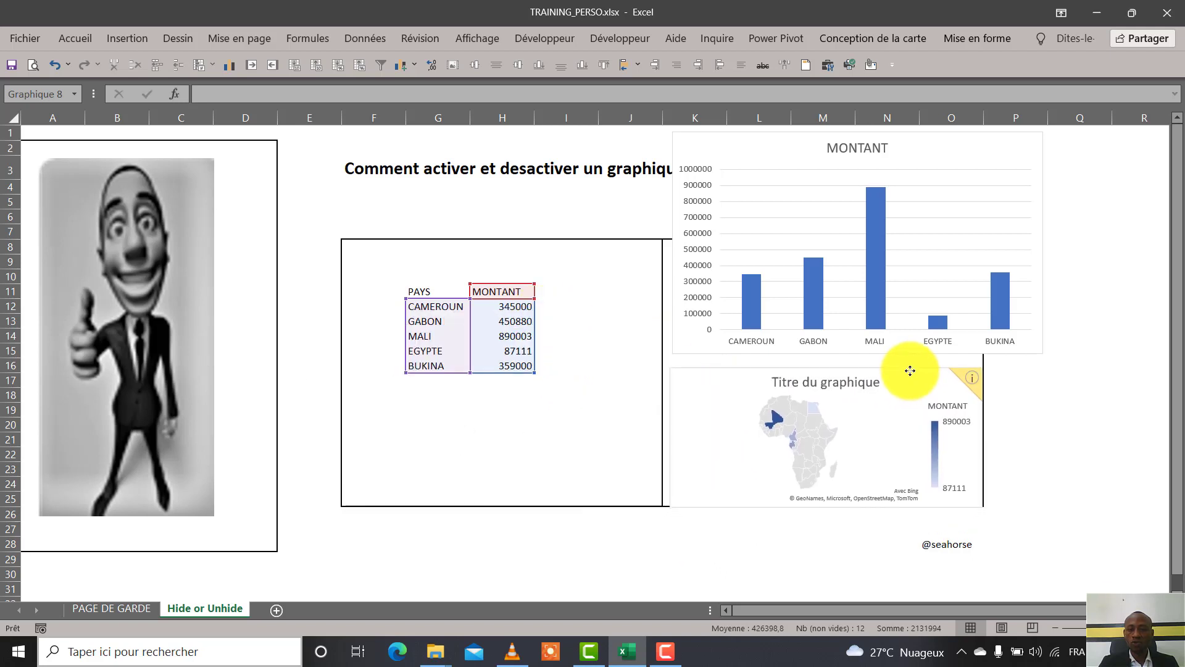
pyautogui.moveTo(910, 370); pyautogui.dragTo(905, 371)
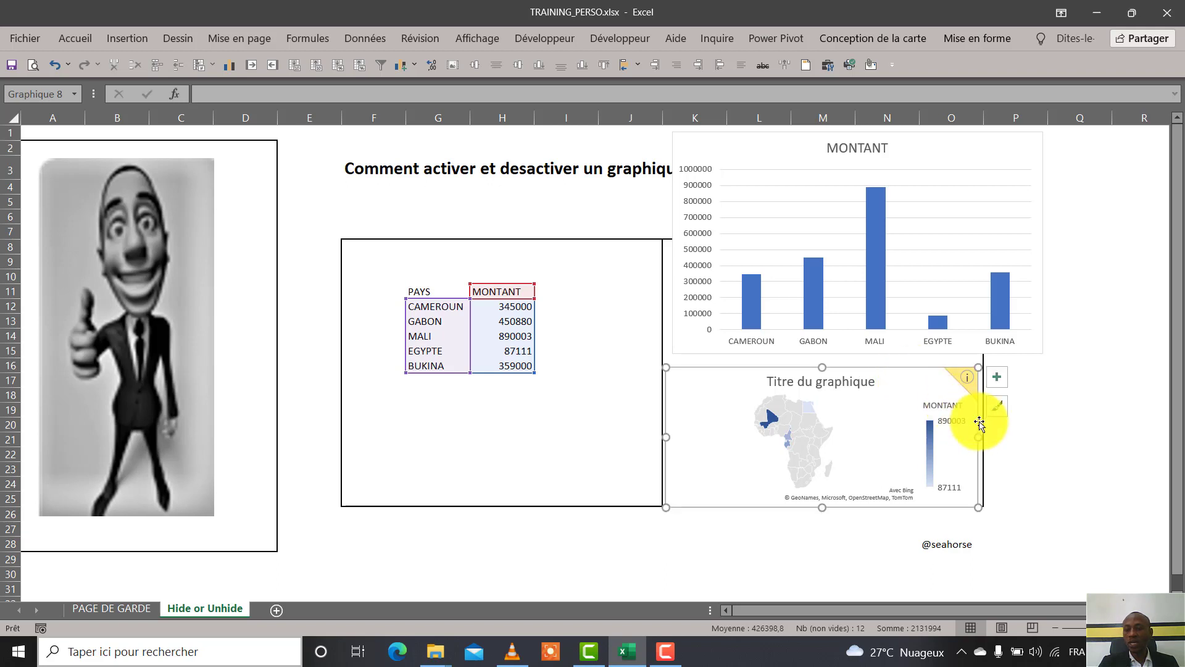
pyautogui.moveTo(822, 506); pyautogui.dragTo(822, 503)
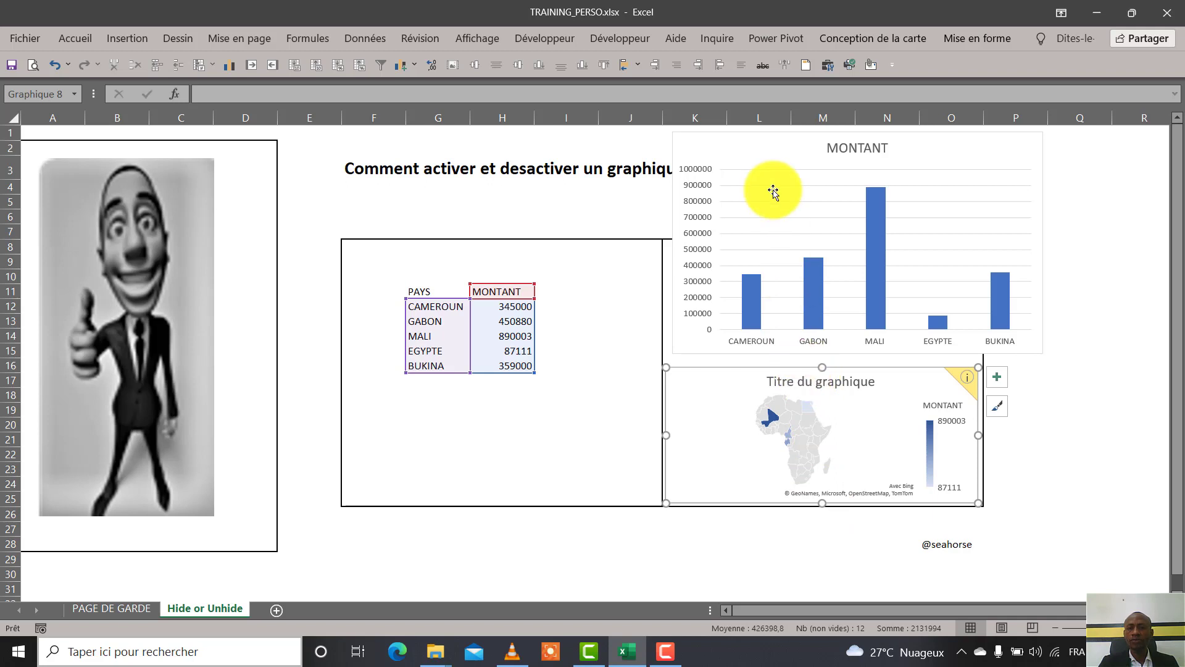
# Shrink the column chart into the upper box and delete its vertical axis and MONTANT title.
pyautogui.moveTo(746, 133); pyautogui.dragTo(684, 137)
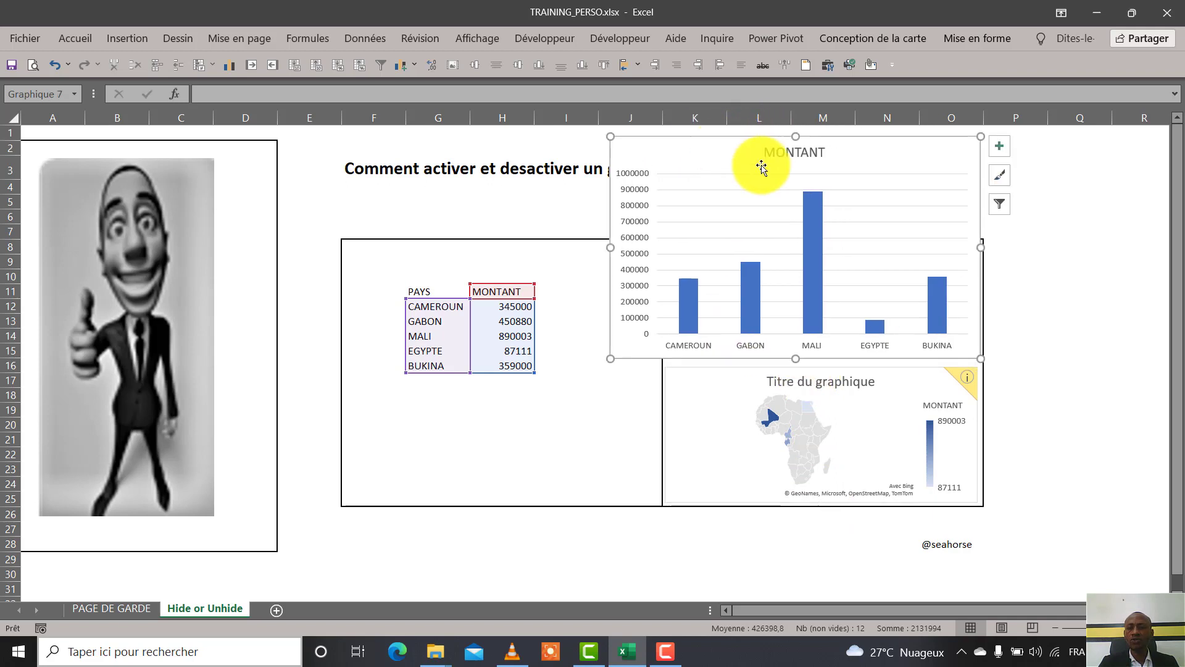
pyautogui.moveTo(606, 136); pyautogui.dragTo(703, 192)
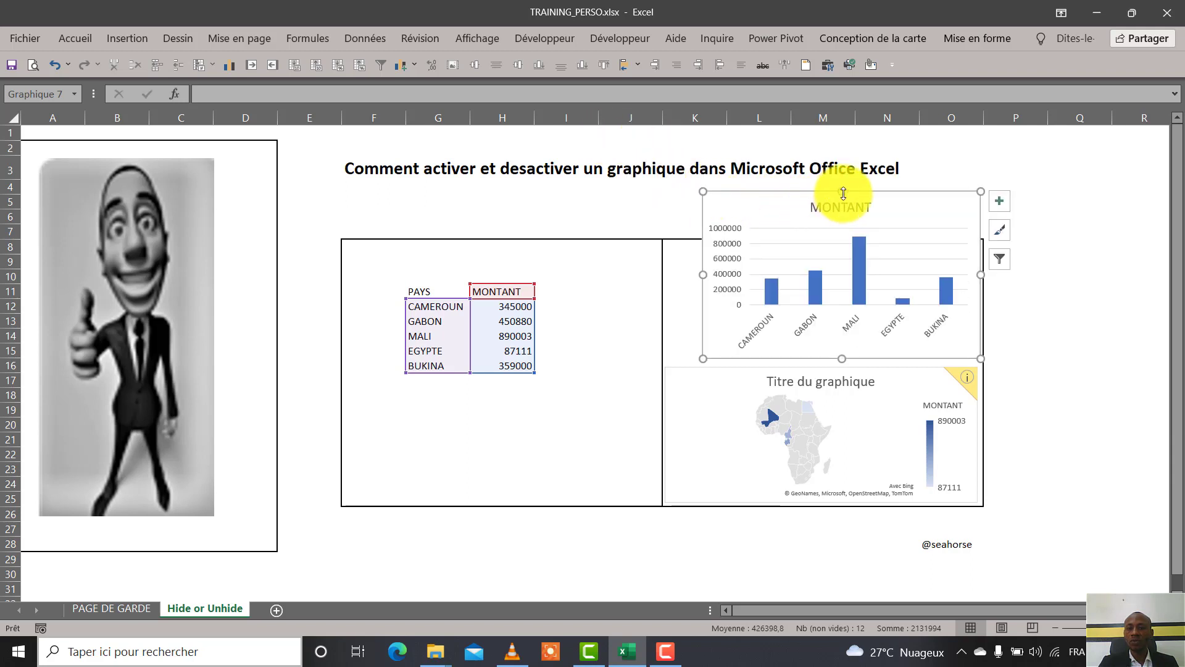
pyautogui.moveTo(842, 191)
pyautogui.mouseDown()
pyautogui.moveTo(841, 226)
pyautogui.moveTo(798, 246)
pyautogui.mouseUp()
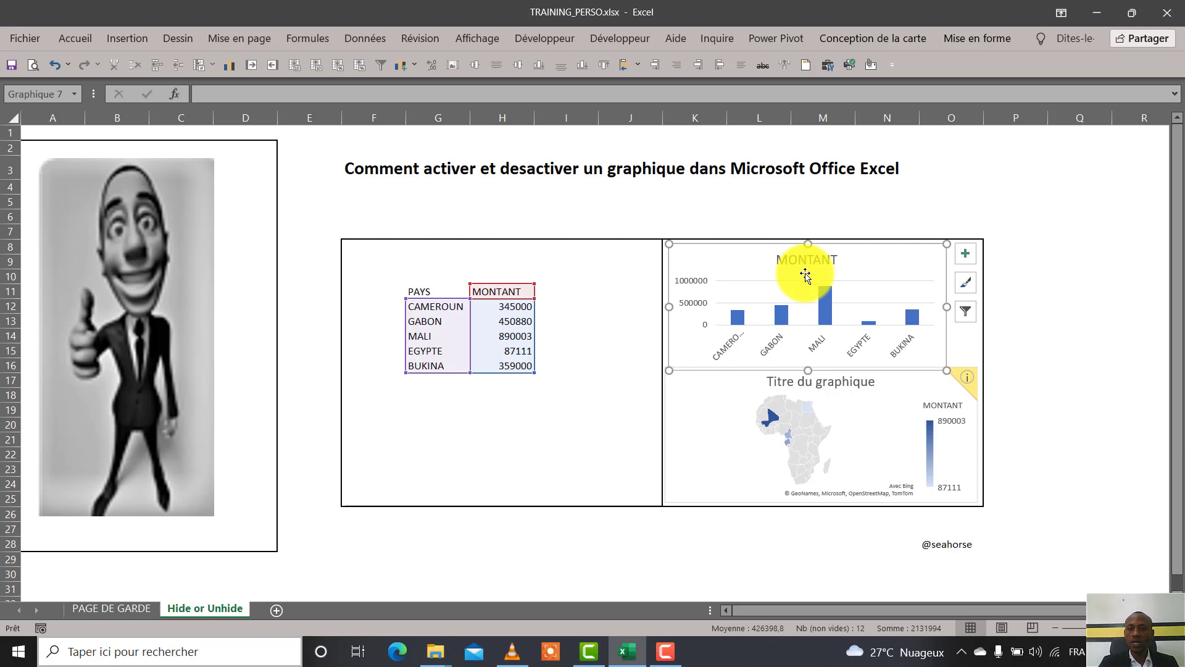
pyautogui.click(698, 288)
pyautogui.press('Delete')
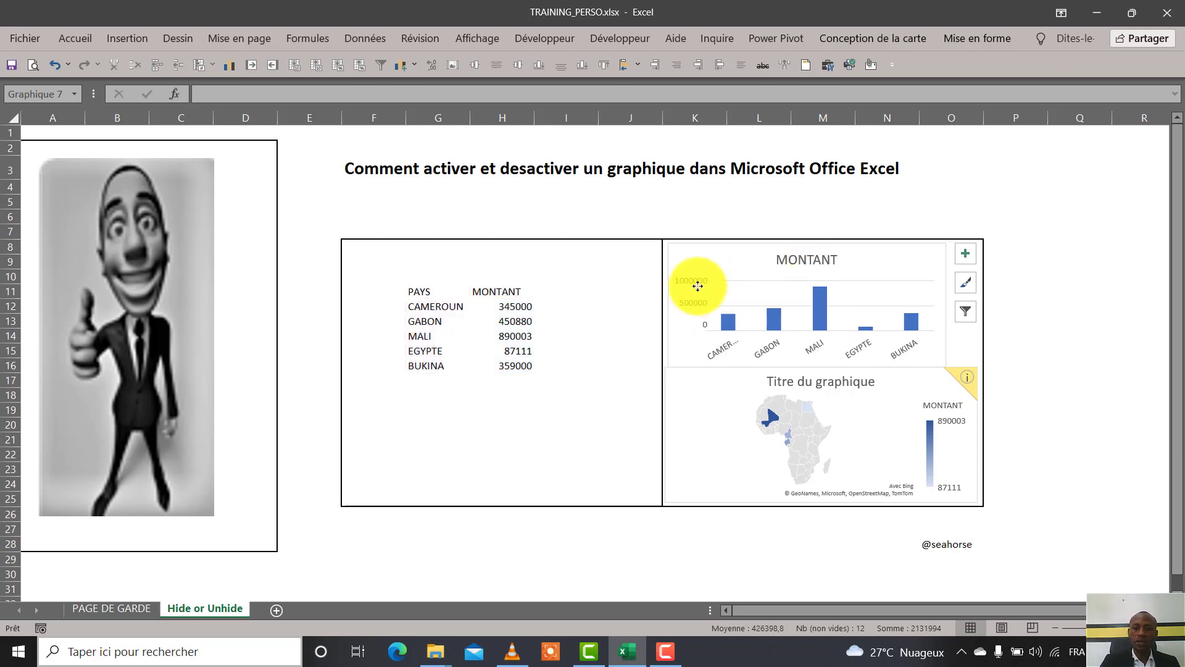
pyautogui.click(807, 267)
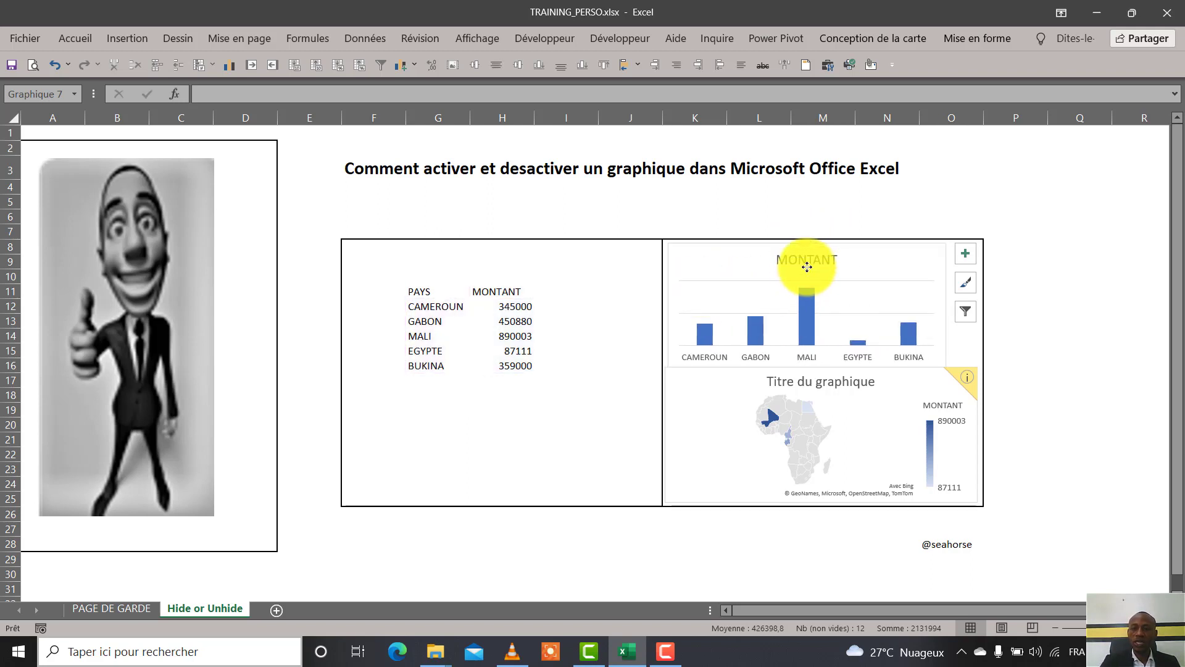
pyautogui.press('Delete')
# Remove the column chart's gridlines and add data labels above its bars.
pyautogui.click(856, 295)
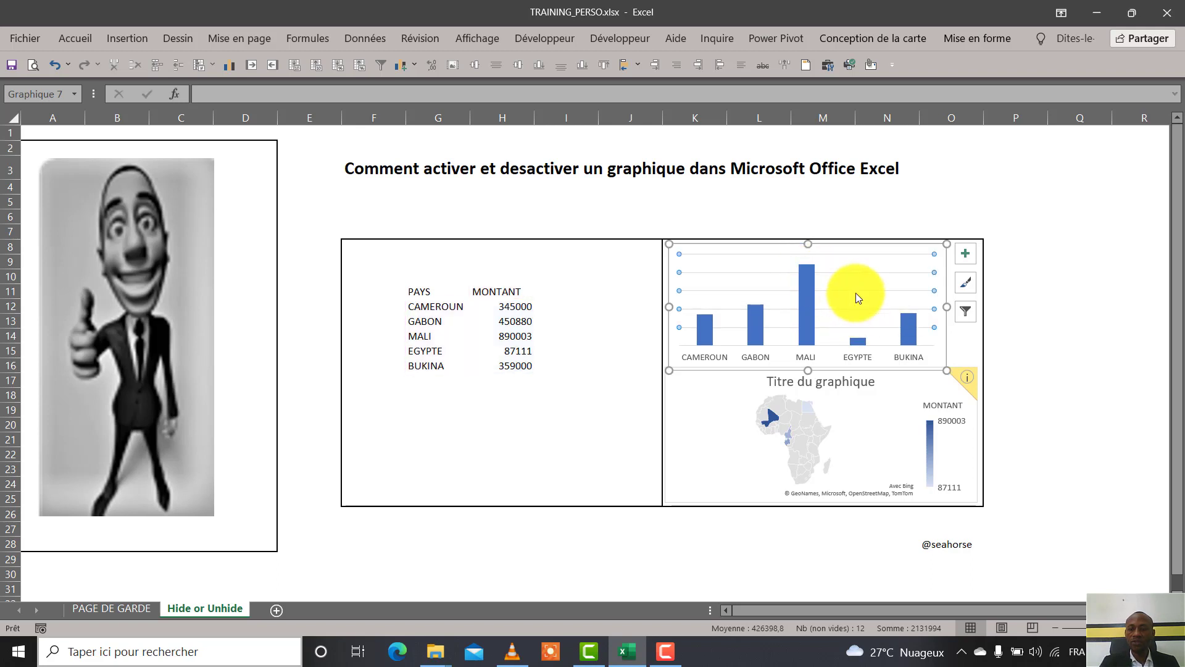
pyautogui.press('Delete')
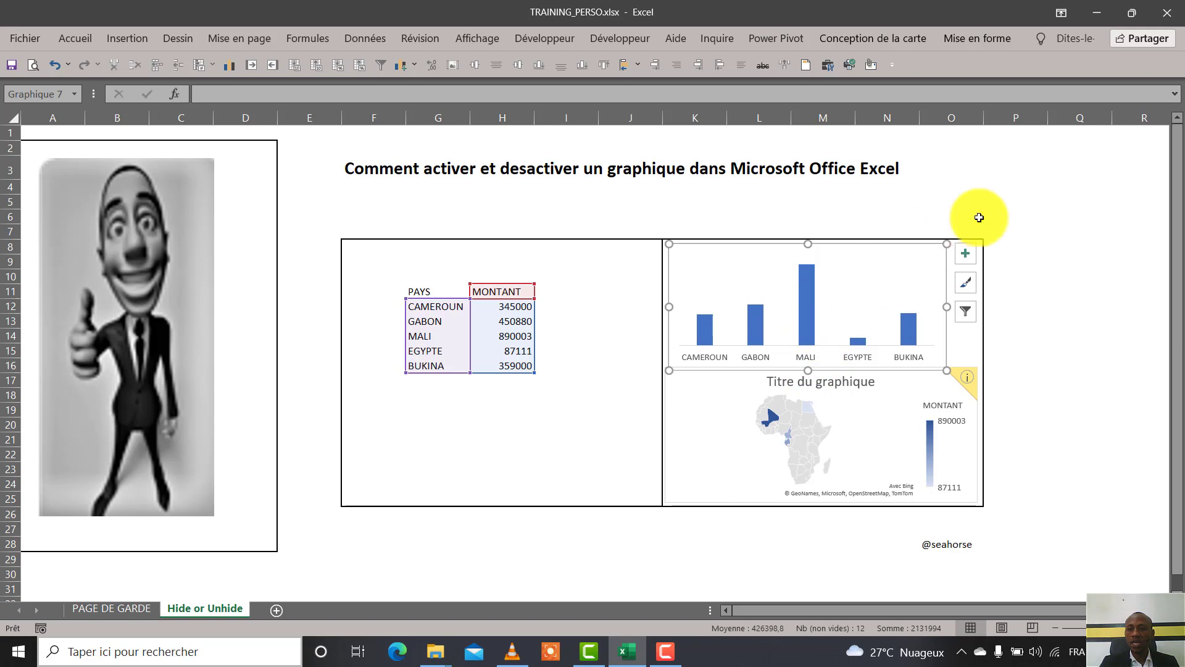
pyautogui.click(967, 259)
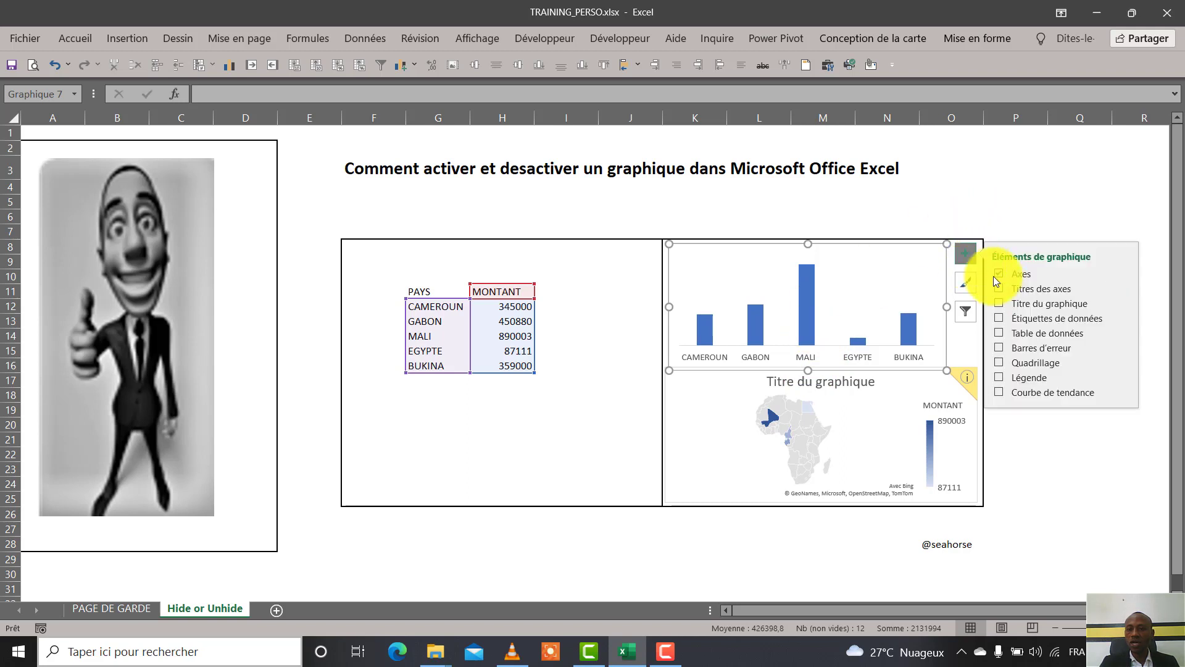
pyautogui.click(999, 318)
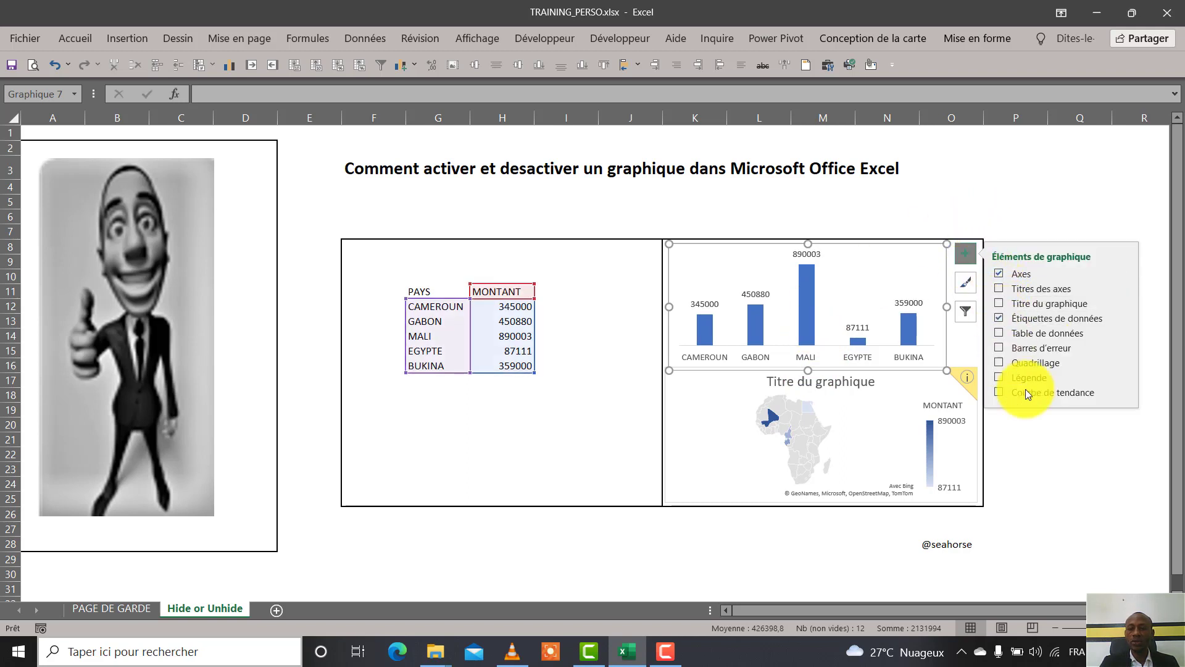
pyautogui.click(1054, 484)
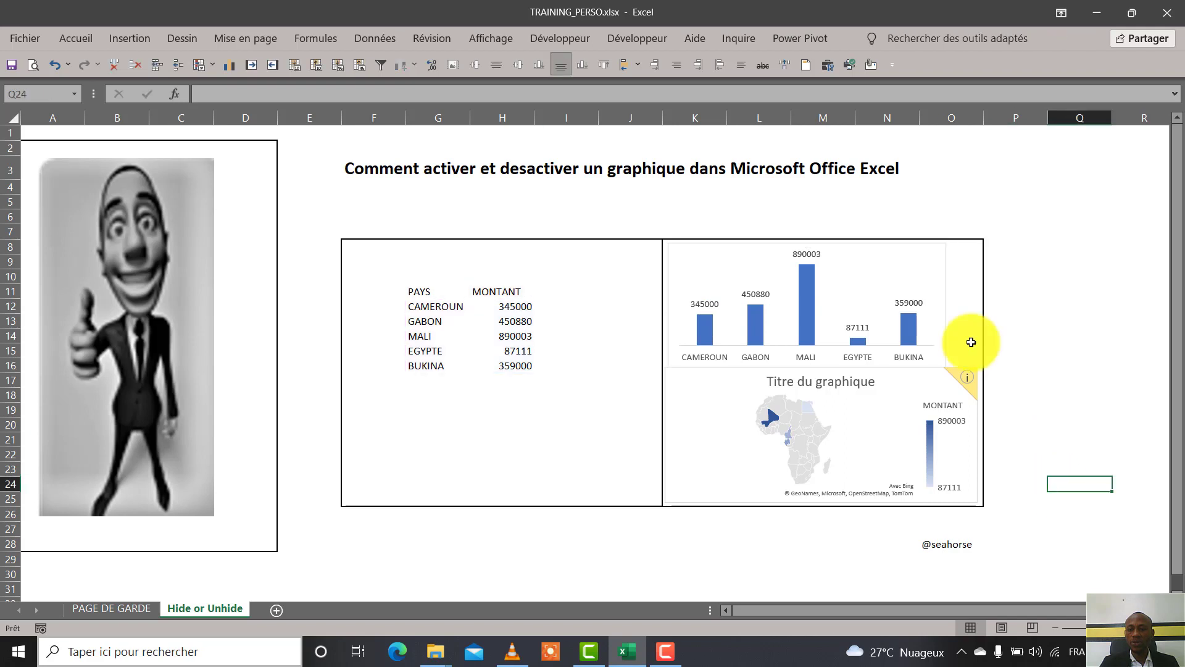
# Widen the column chart slightly to the right and delete the map chart's title.
pyautogui.click(946, 303)
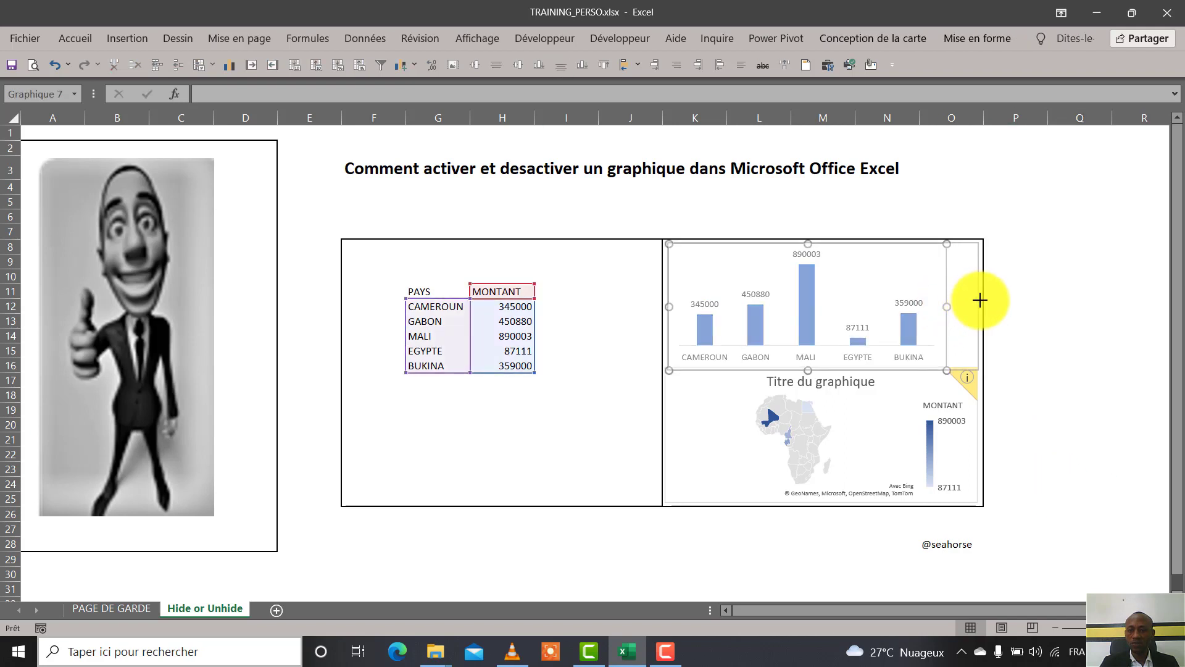
pyautogui.moveTo(974, 299); pyautogui.dragTo(980, 299)
pyautogui.click(1025, 296)
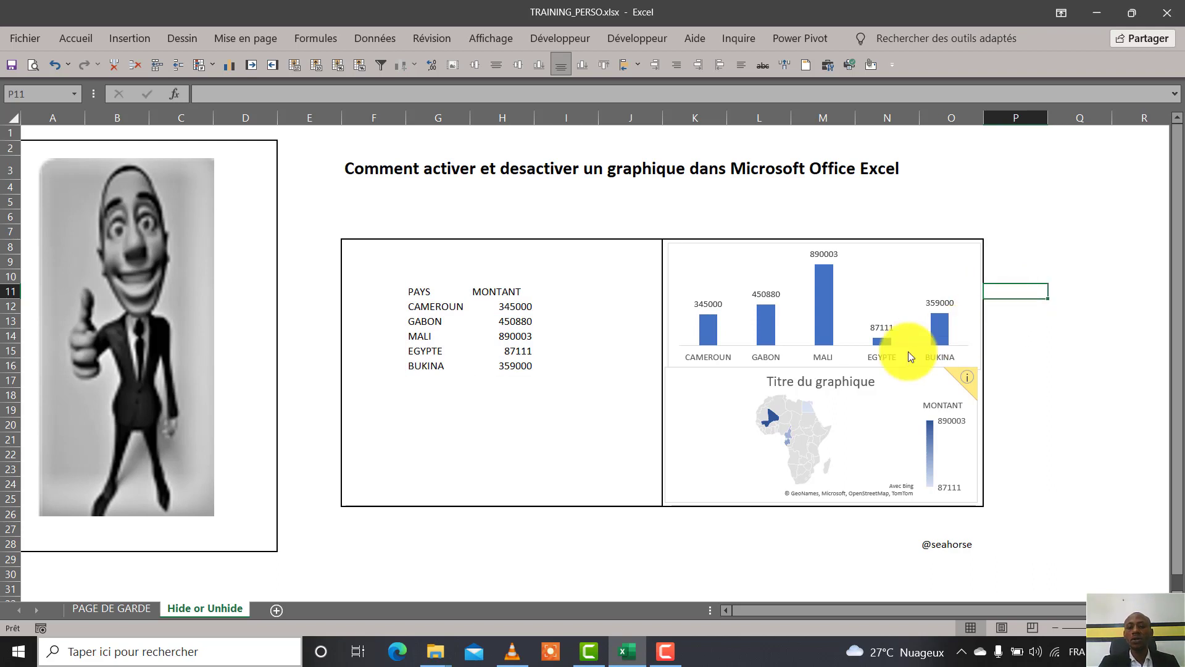
pyautogui.click(836, 381)
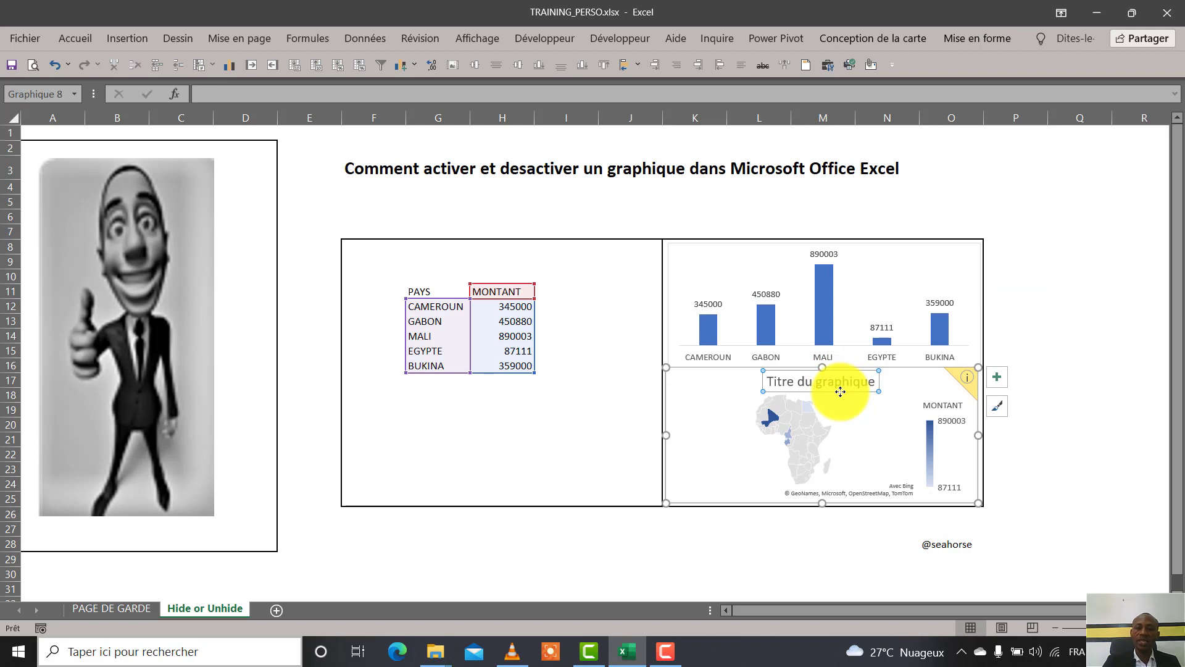
pyautogui.press('Delete')
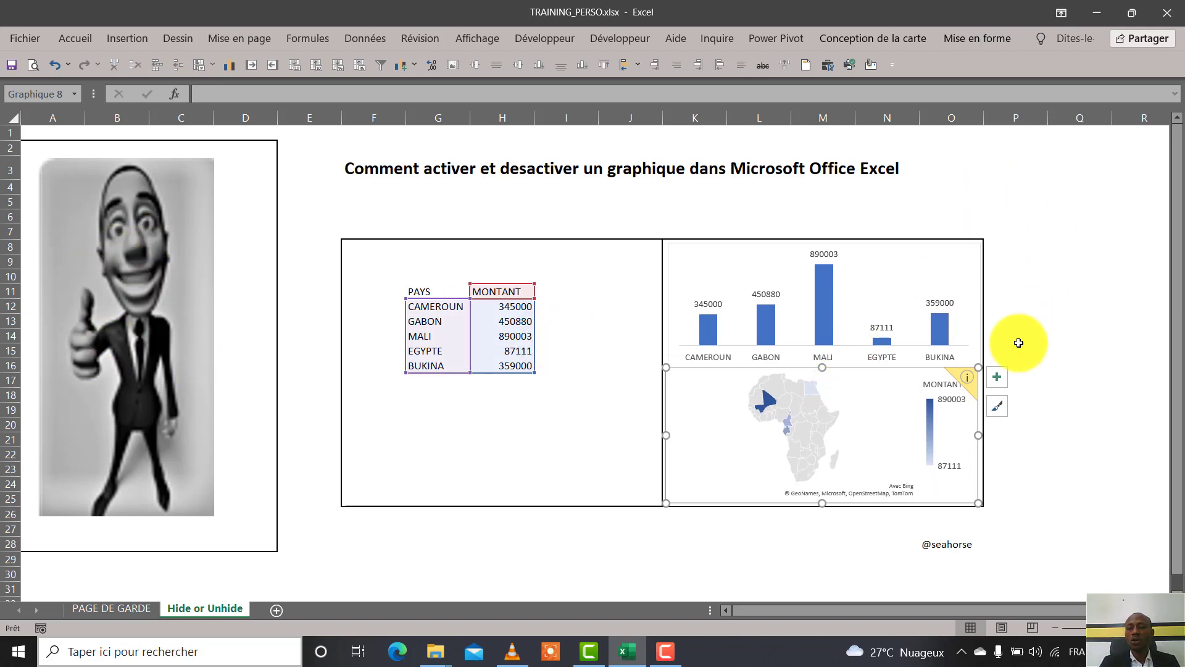
pyautogui.moveTo(820, 346)
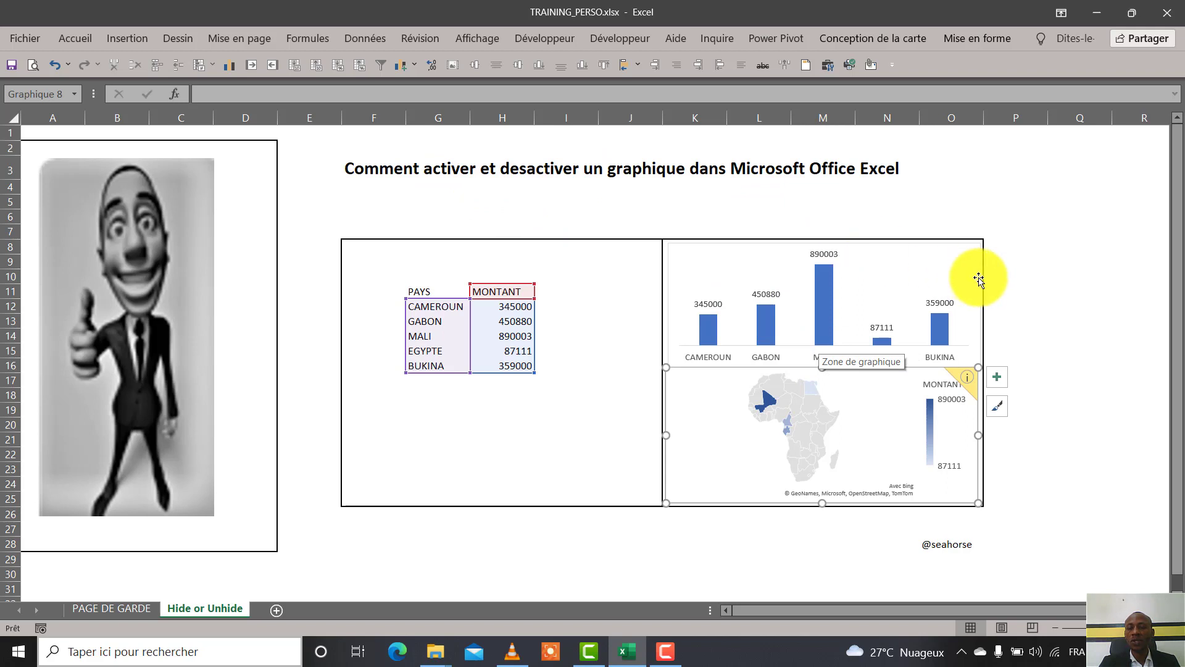
# Select the map chart and open the Selection pane listing all the sheet's objects.
pyautogui.click(196, 252)
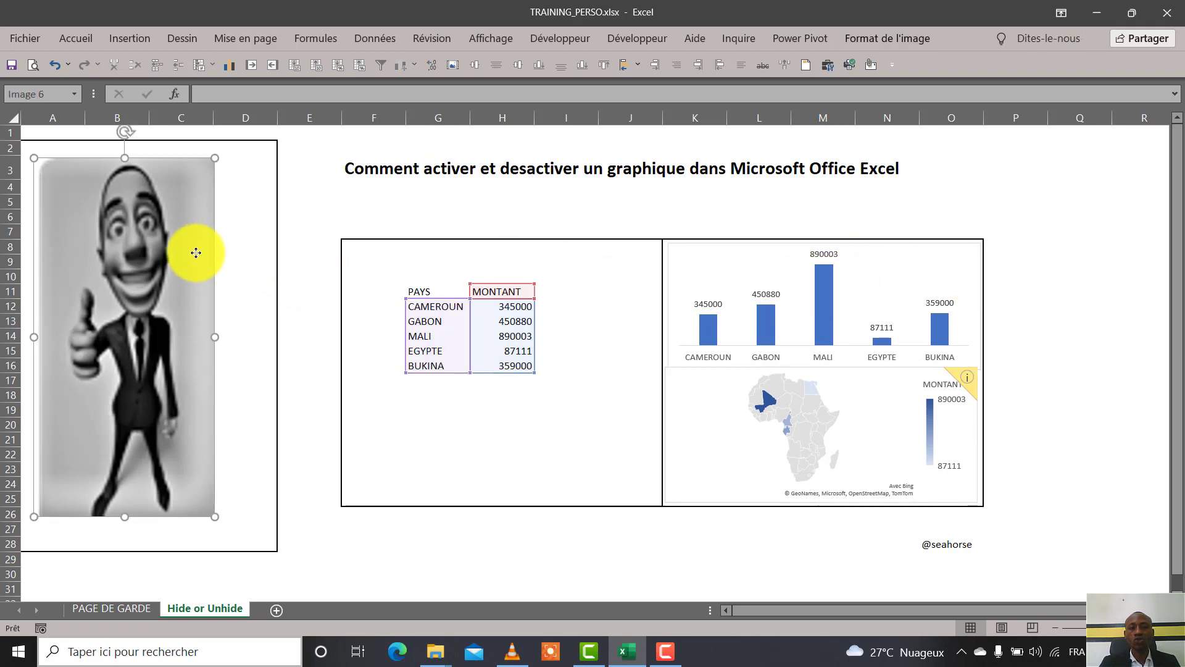
pyautogui.click(719, 376)
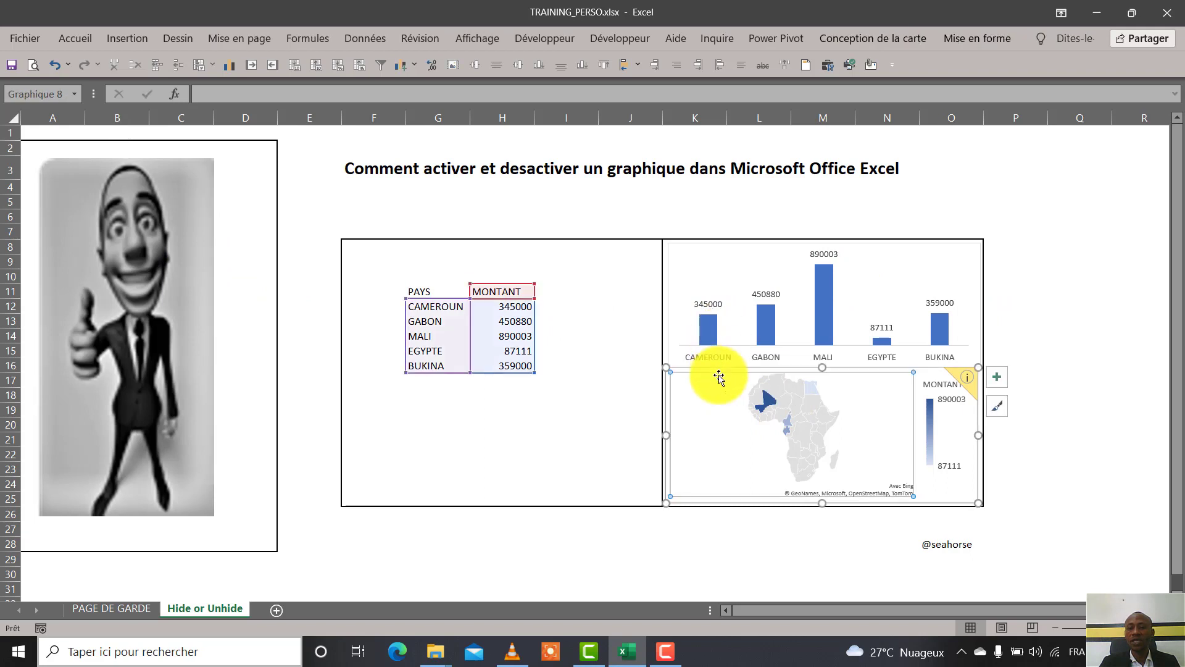
pyautogui.click(719, 370)
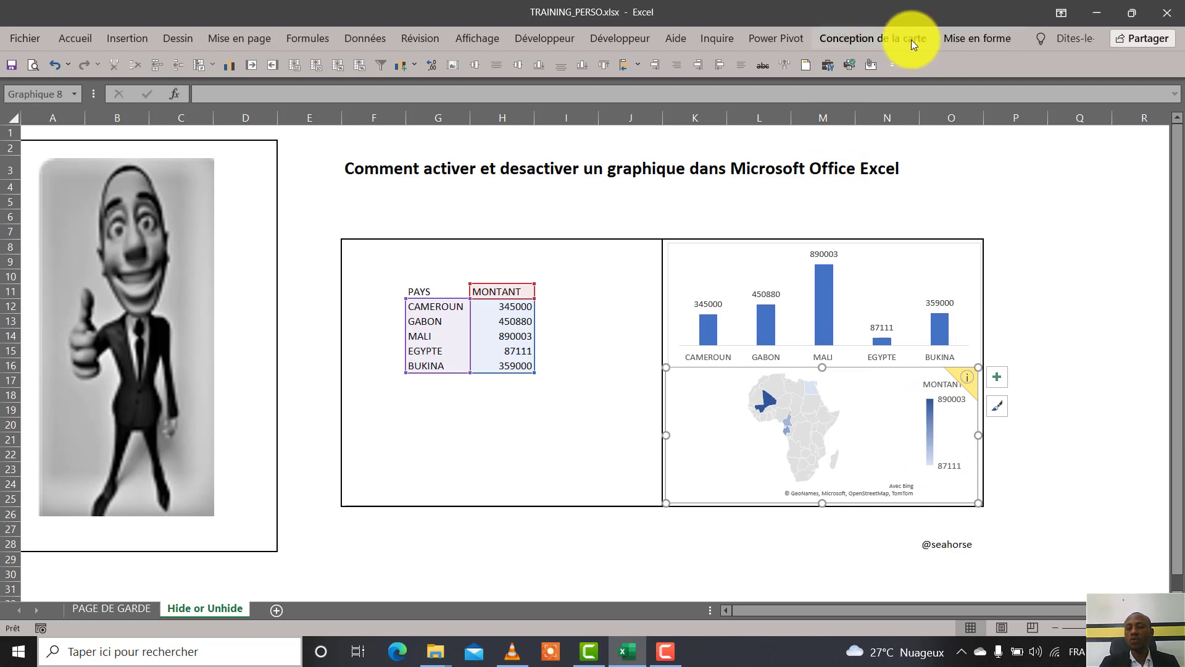
pyautogui.click(964, 40)
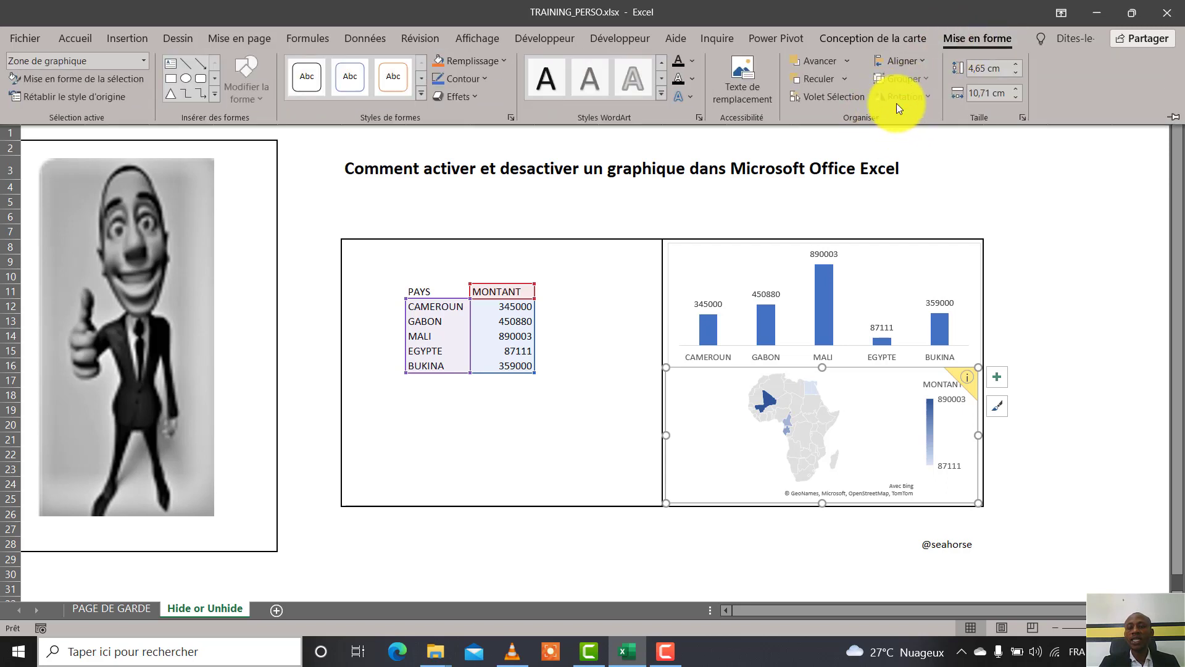
pyautogui.click(831, 98)
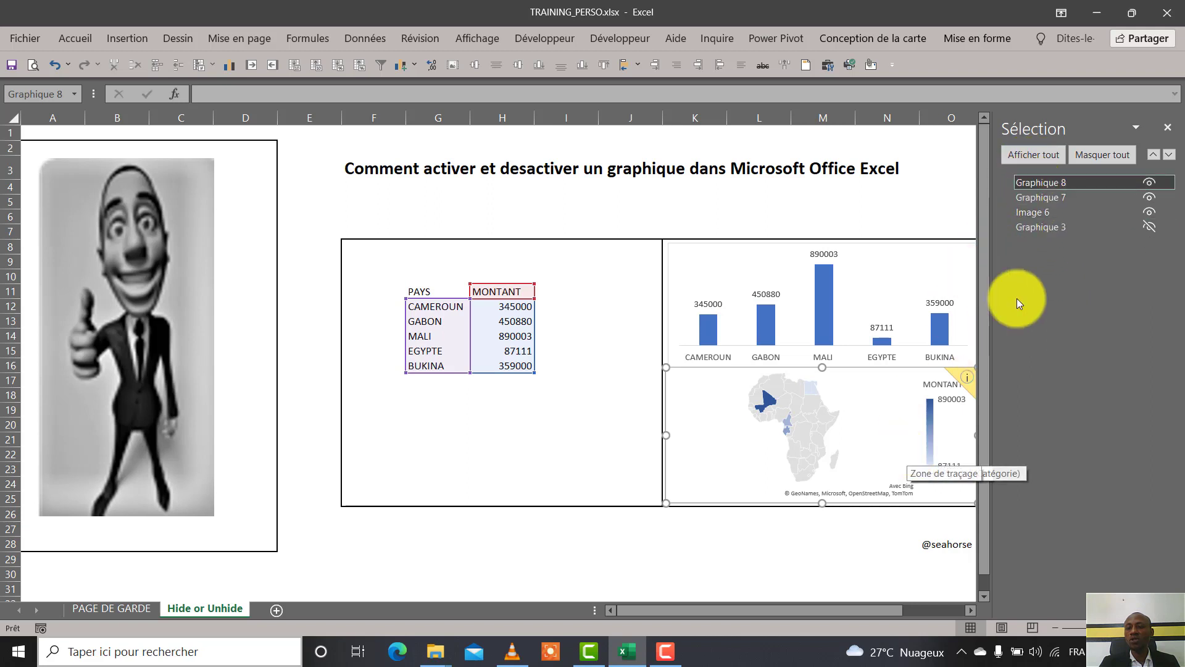
# Select Graphique 7 and Image 6, and make Graphique 3 visible again.
pyautogui.click(1045, 197)
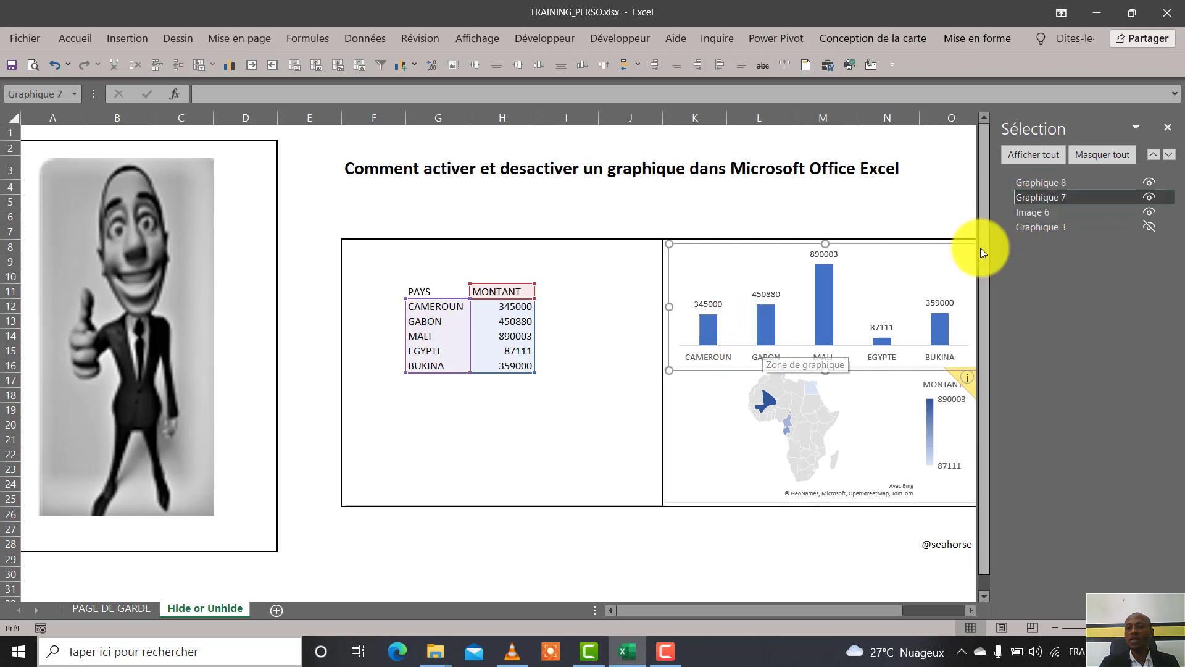
pyautogui.click(1061, 212)
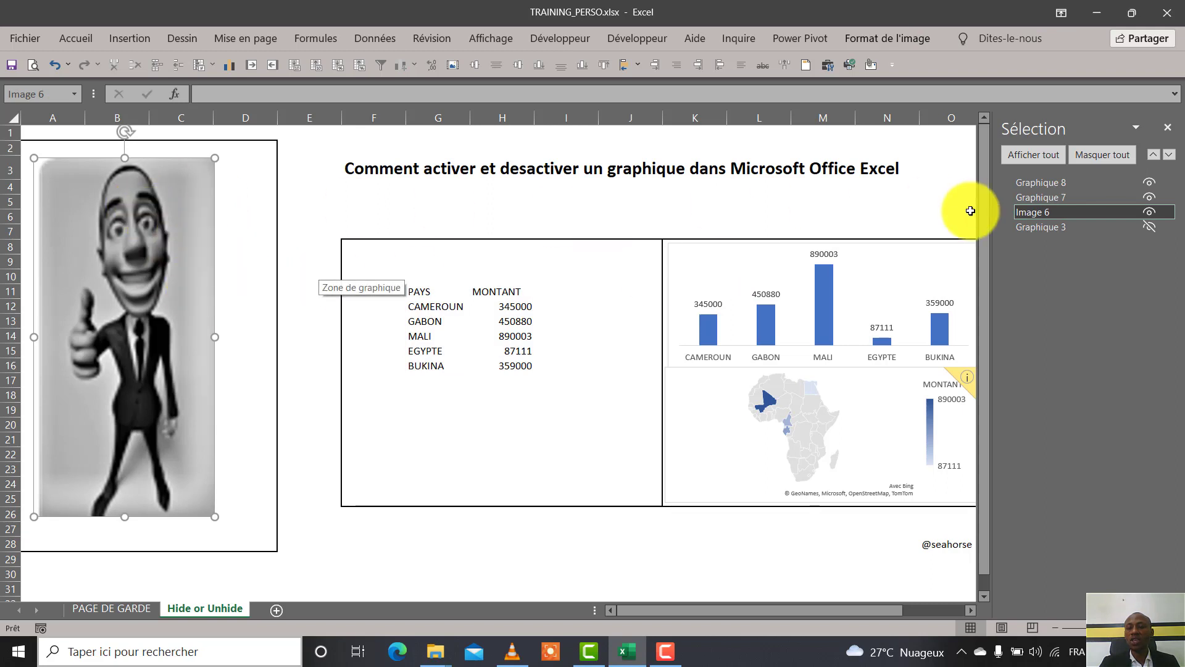
pyautogui.click(1064, 226)
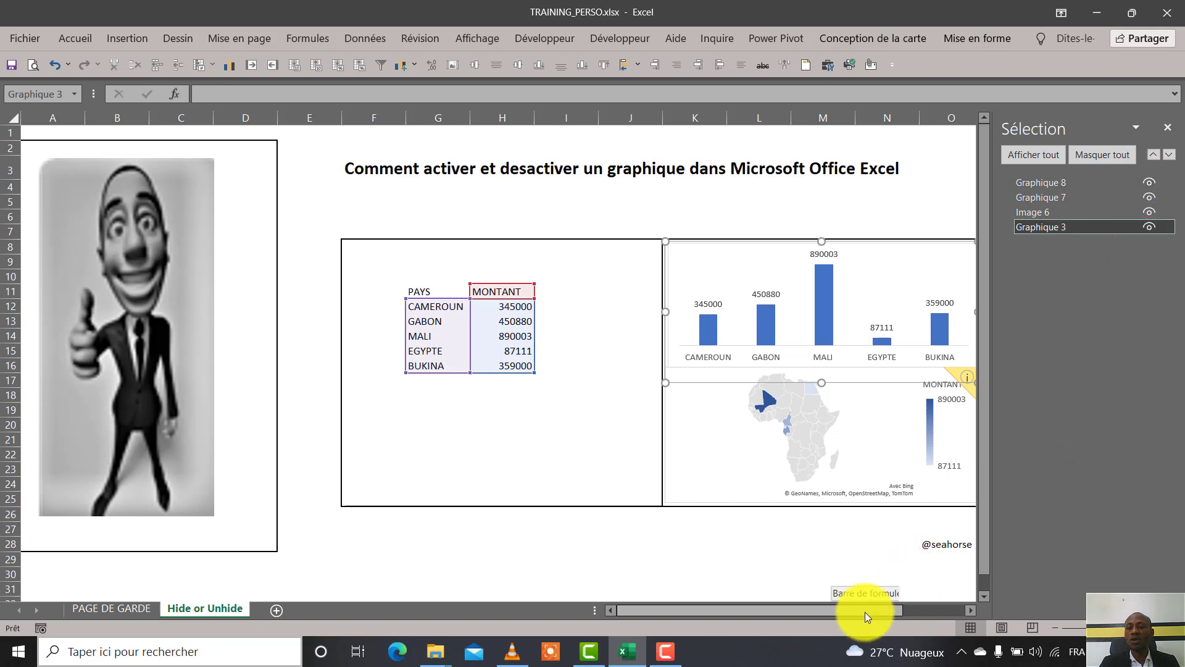
pyautogui.moveTo(865, 612)
pyautogui.mouseDown()
pyautogui.moveTo(925, 610)
pyautogui.moveTo(869, 609)
pyautogui.mouseUp()
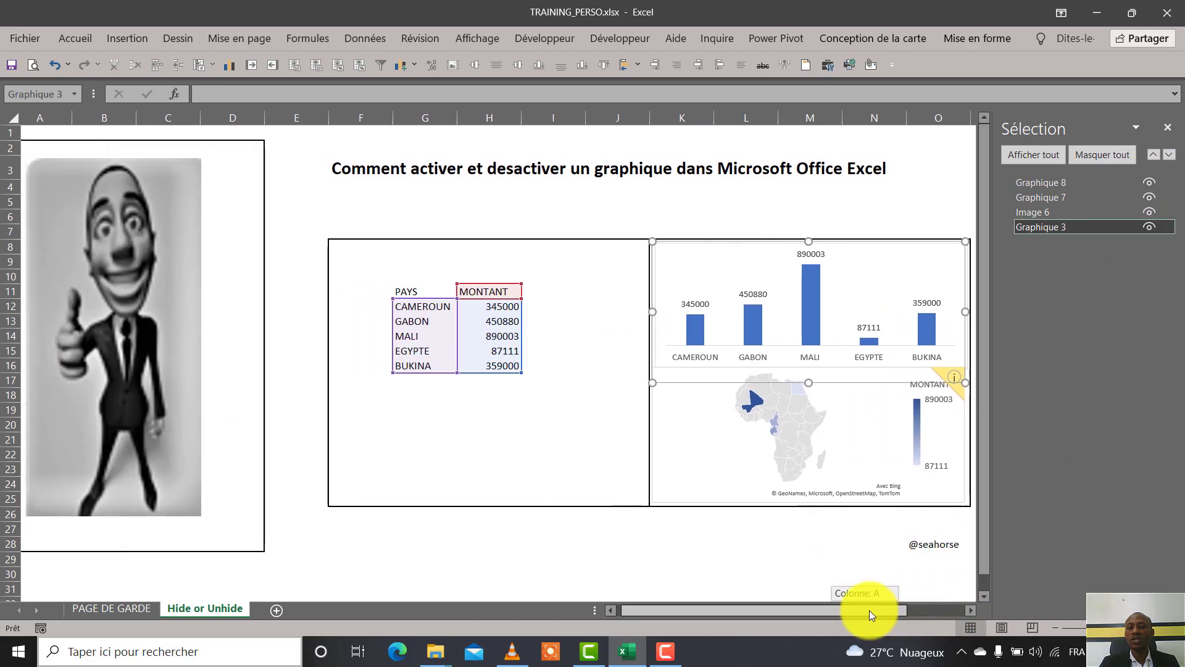
# Select the map chart Graphique 8 and hide it.
pyautogui.click(1031, 212)
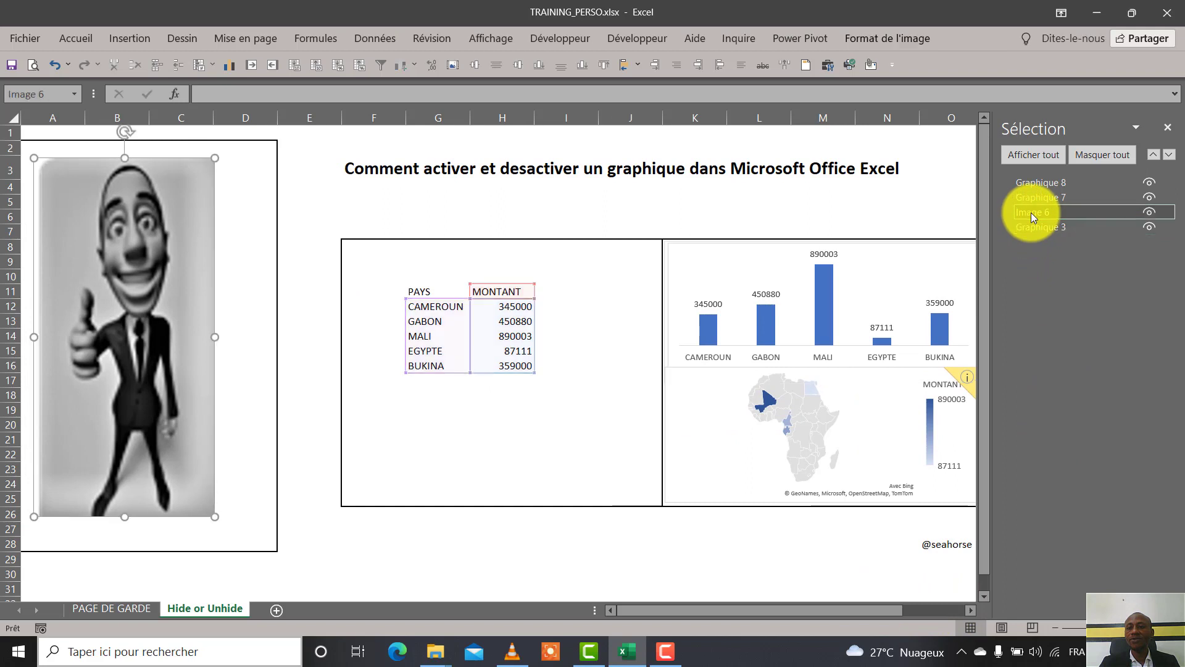
pyautogui.click(1090, 198)
pyautogui.click(1075, 180)
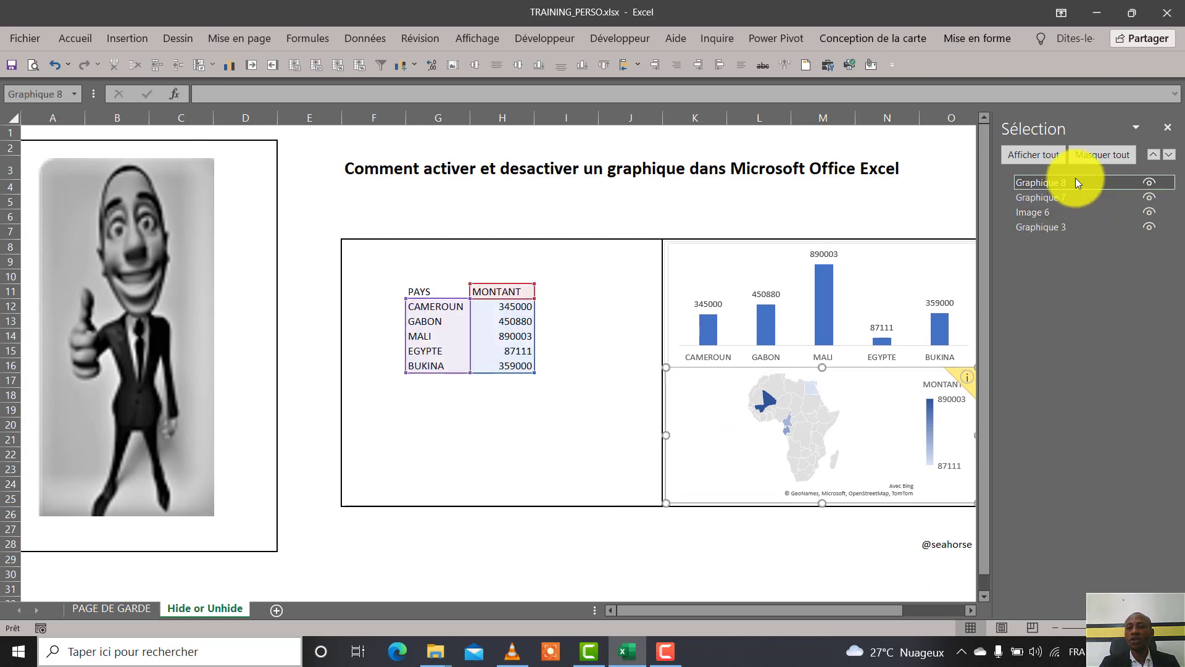
pyautogui.click(1148, 183)
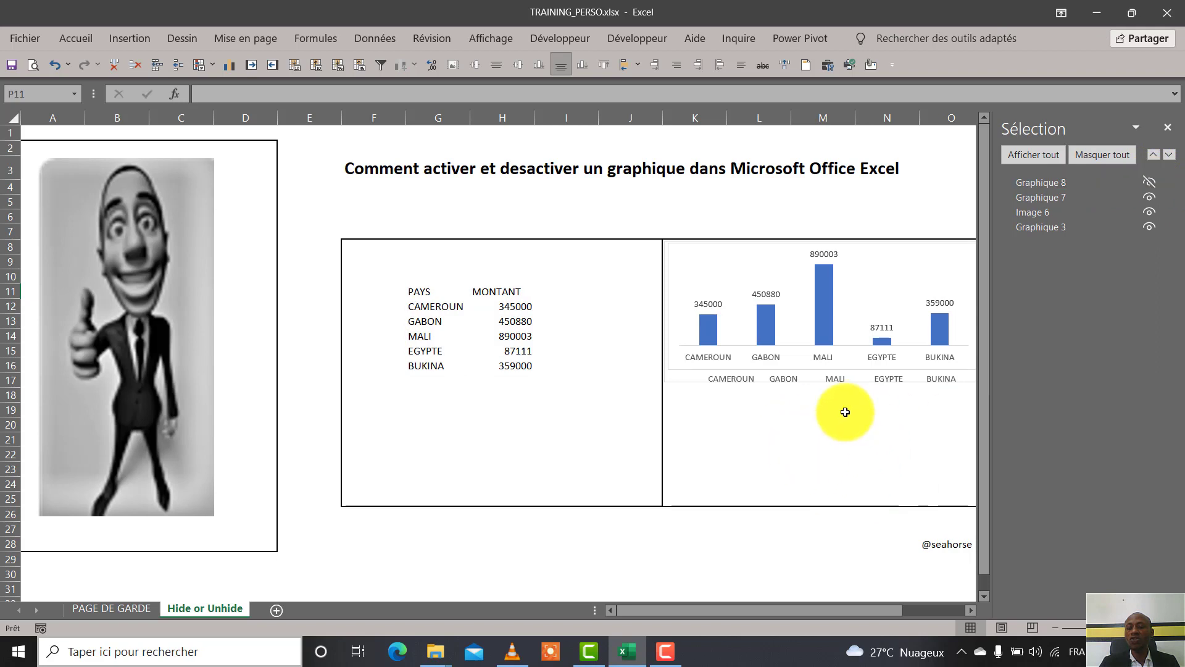
# Hide Graphique 7, Image 6 and Graphique 3 in turn, then show all objects again.
pyautogui.click(1148, 197)
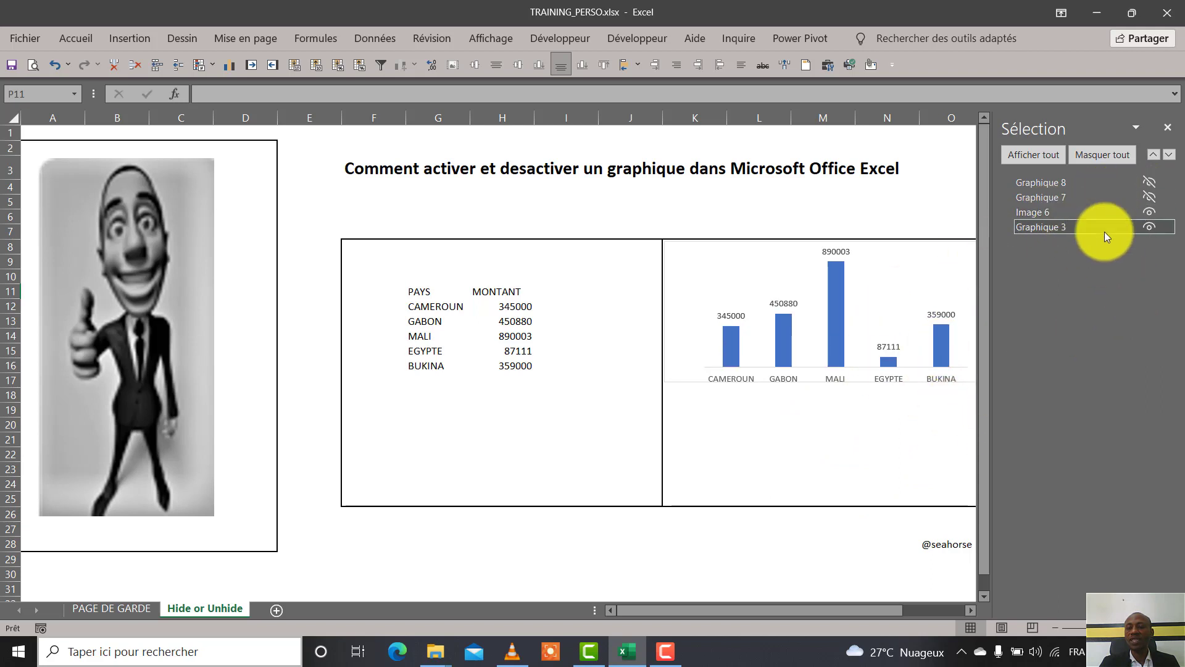
pyautogui.click(1152, 212)
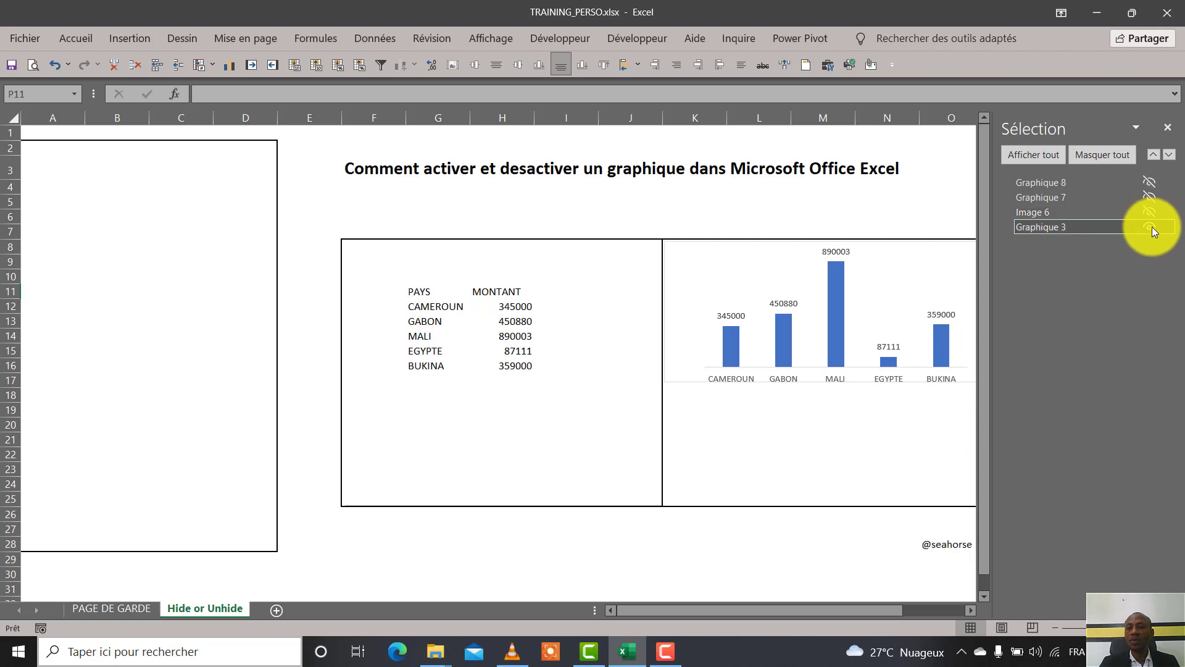
pyautogui.click(1149, 227)
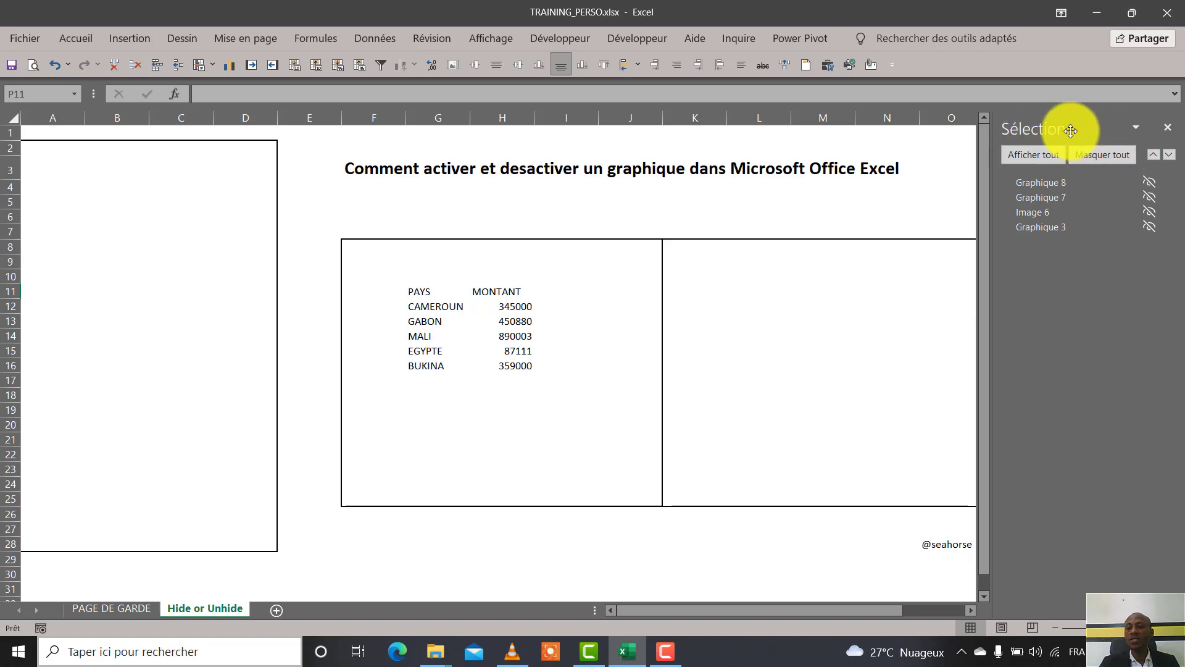
pyautogui.click(1048, 156)
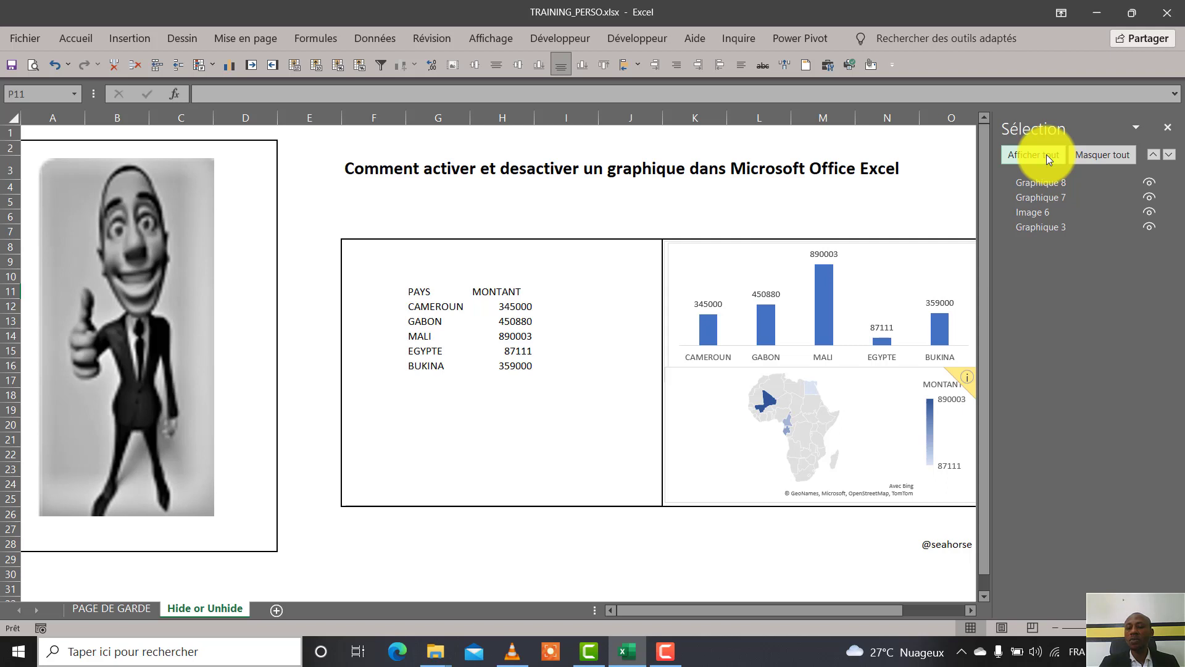
# Alternate Hide All and Show All, end with everything hidden, then show only Graphique 3.
pyautogui.click(1092, 157)
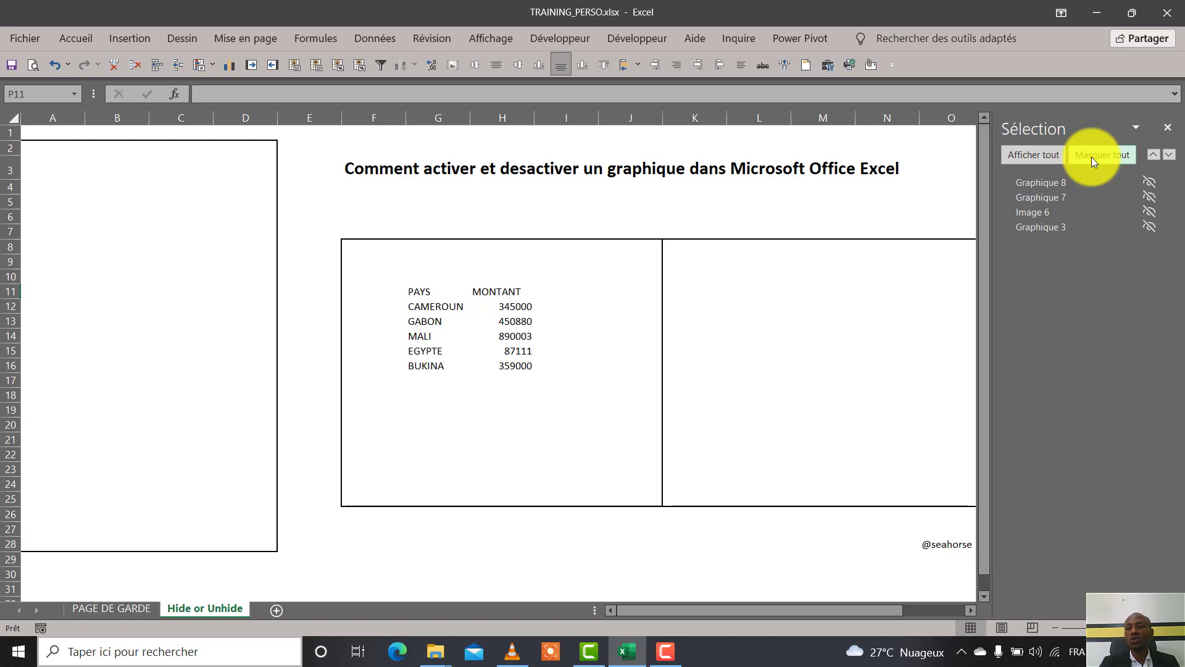
pyautogui.click(1053, 157)
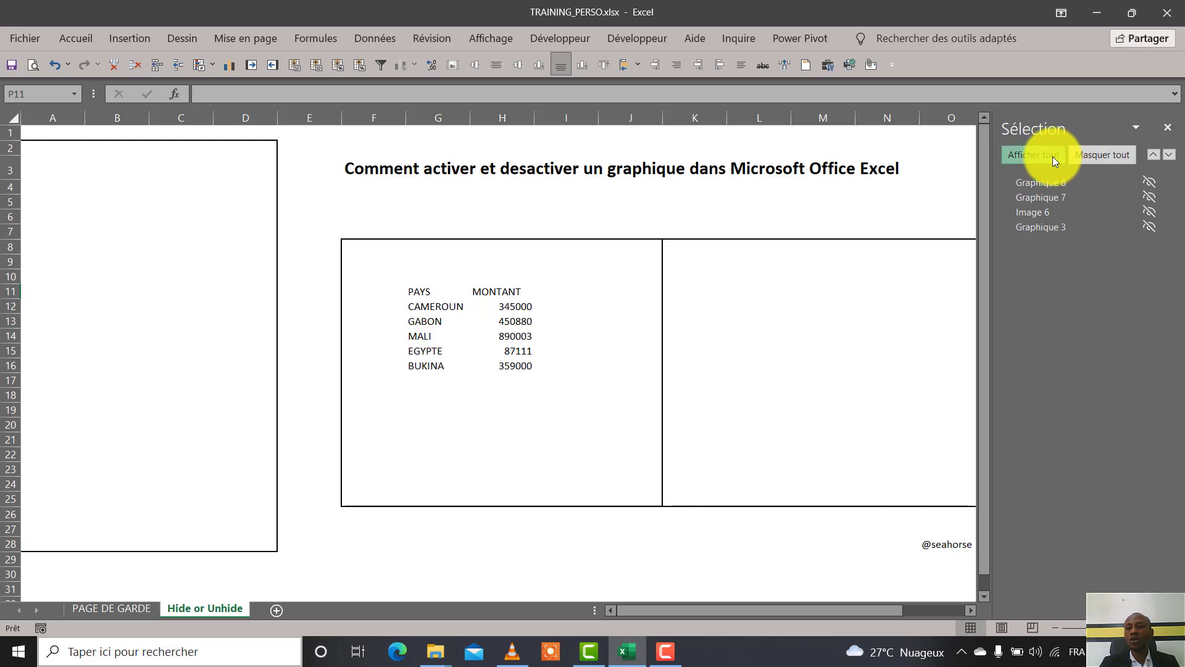
pyautogui.click(1100, 155)
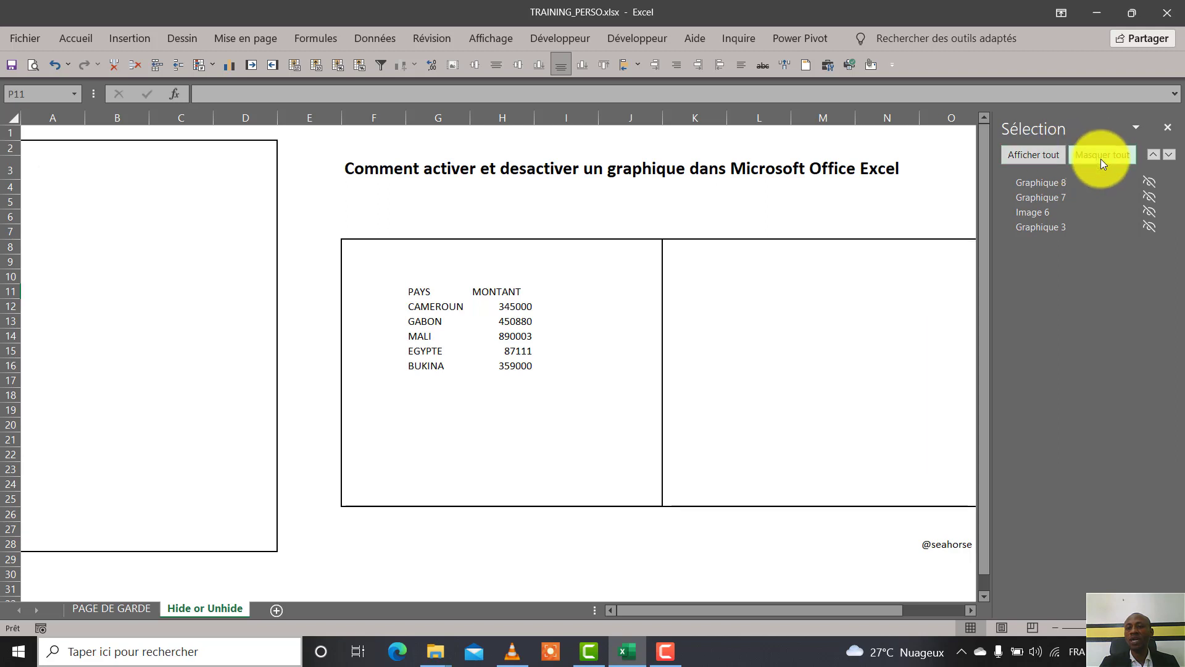
pyautogui.click(1058, 155)
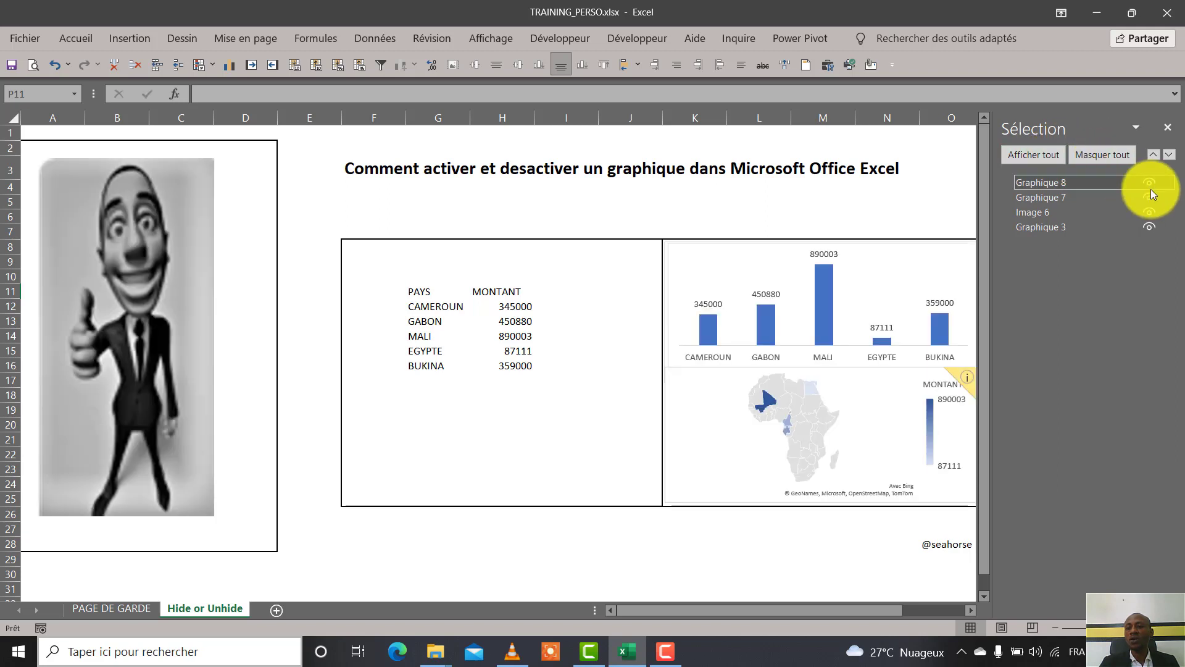
pyautogui.click(1109, 155)
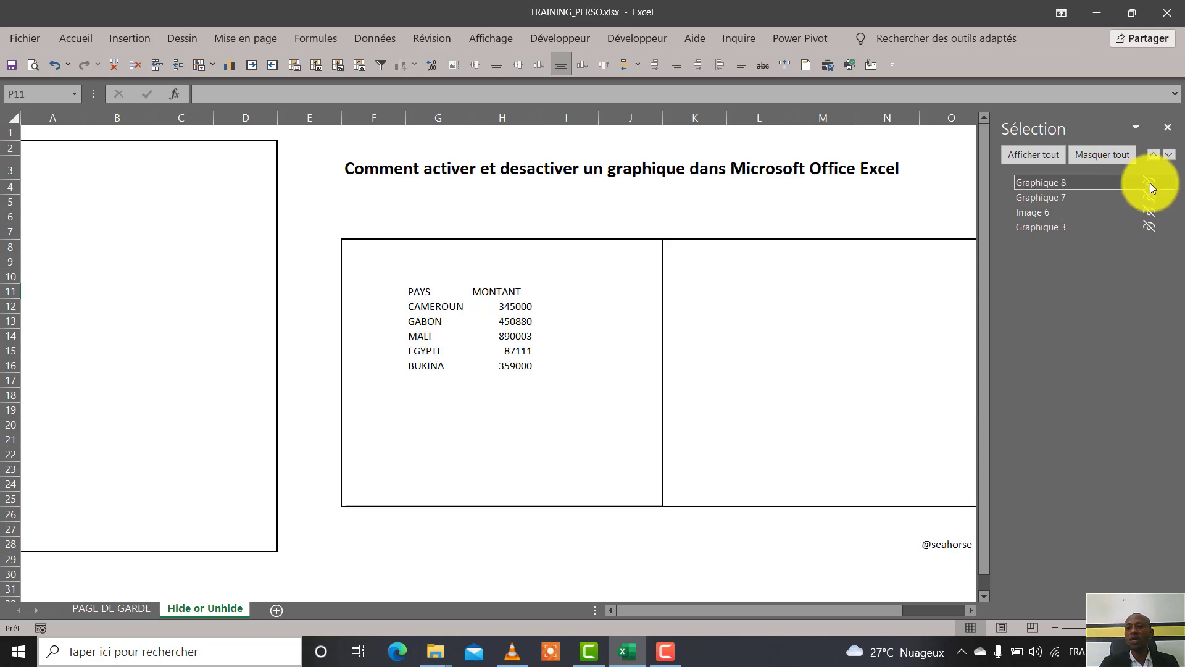
pyautogui.click(1150, 226)
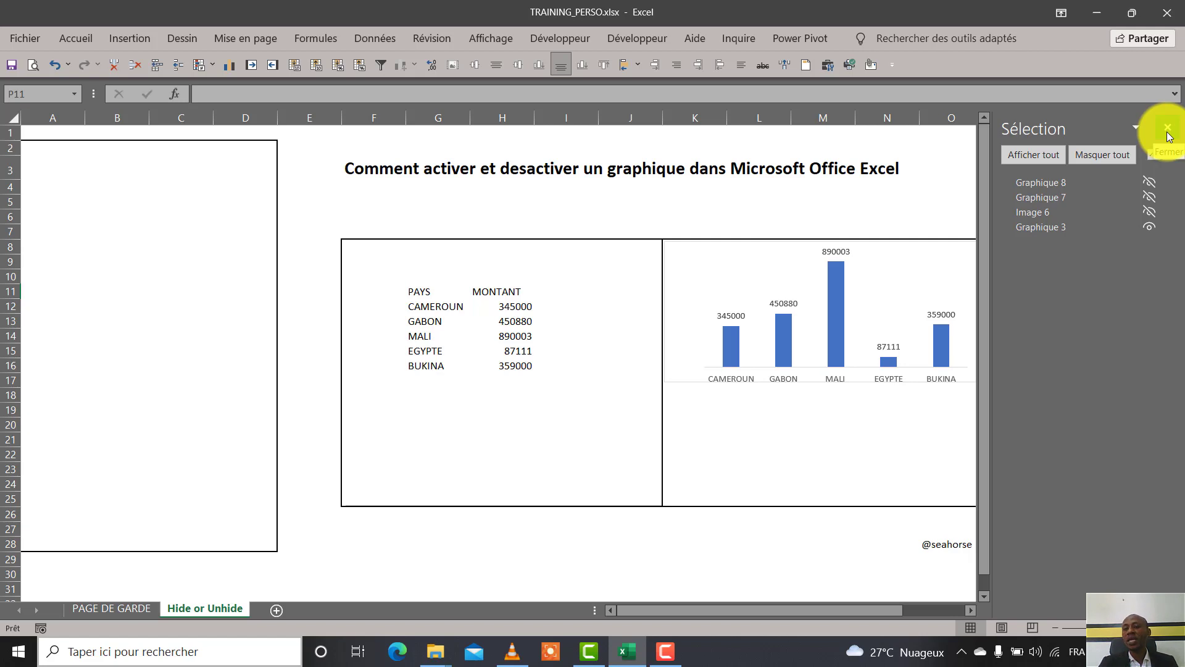
# Close the Sélection pane, clear the selection, and select the whole bar chart Graphique 3.
pyautogui.click(1167, 132)
pyautogui.click(1048, 210)
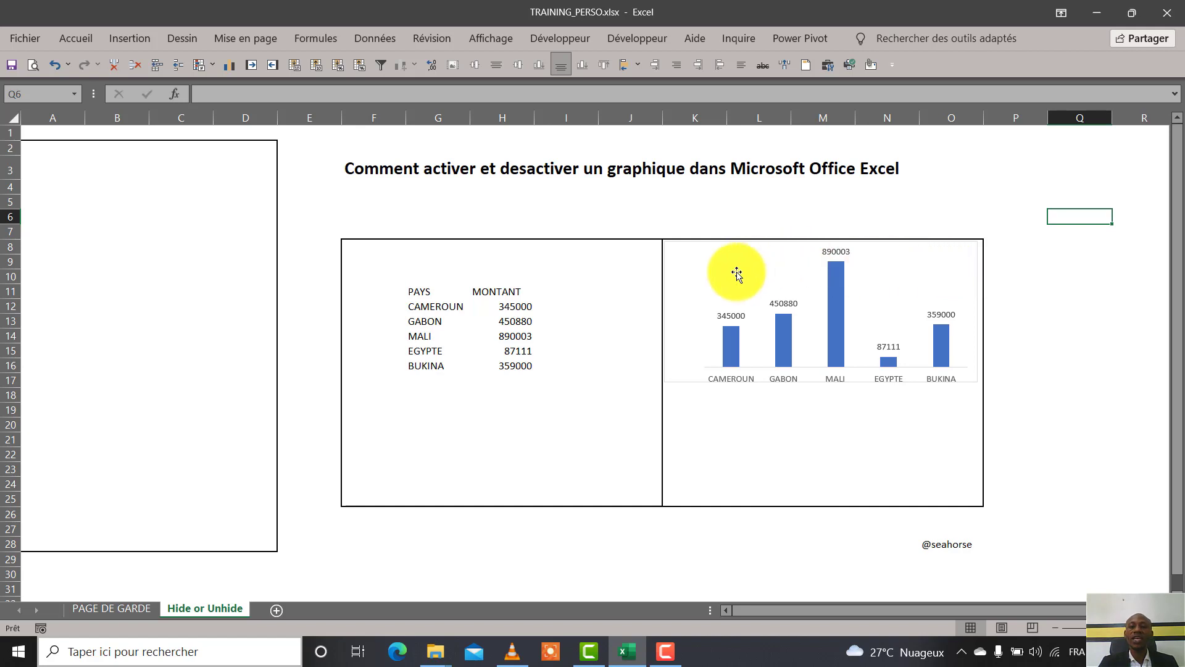
pyautogui.click(915, 250)
pyautogui.click(945, 245)
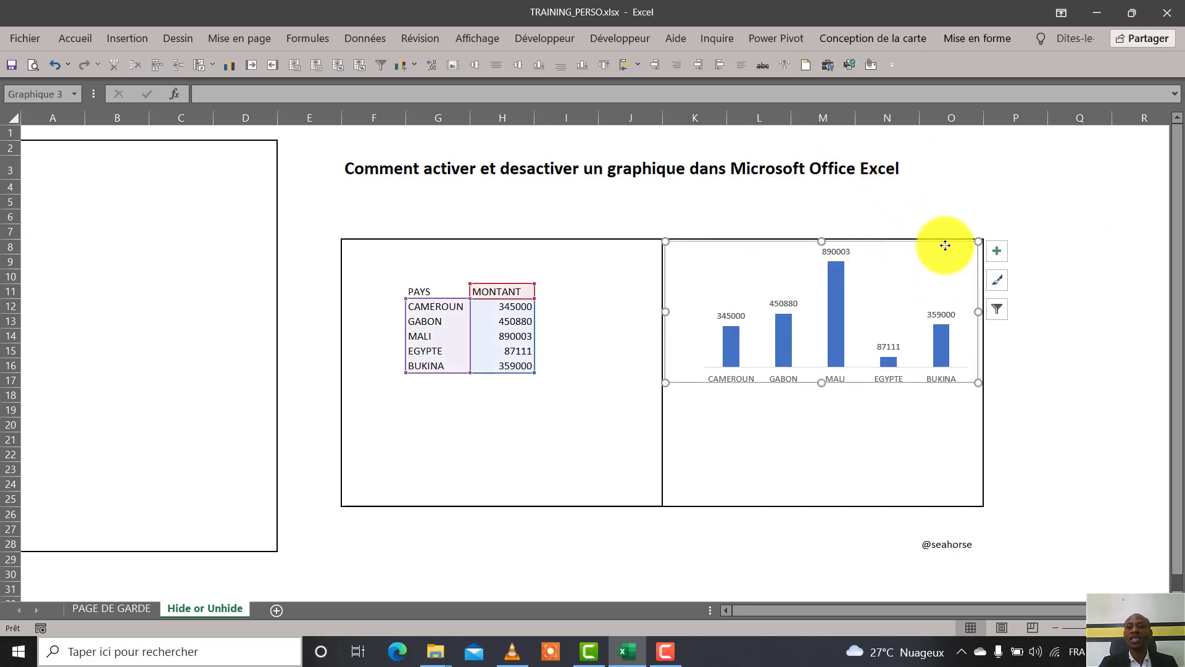
# Make the cartoon picture Image 6 visible again from the Volet Sélection, then close the pane.
pyautogui.click(994, 34)
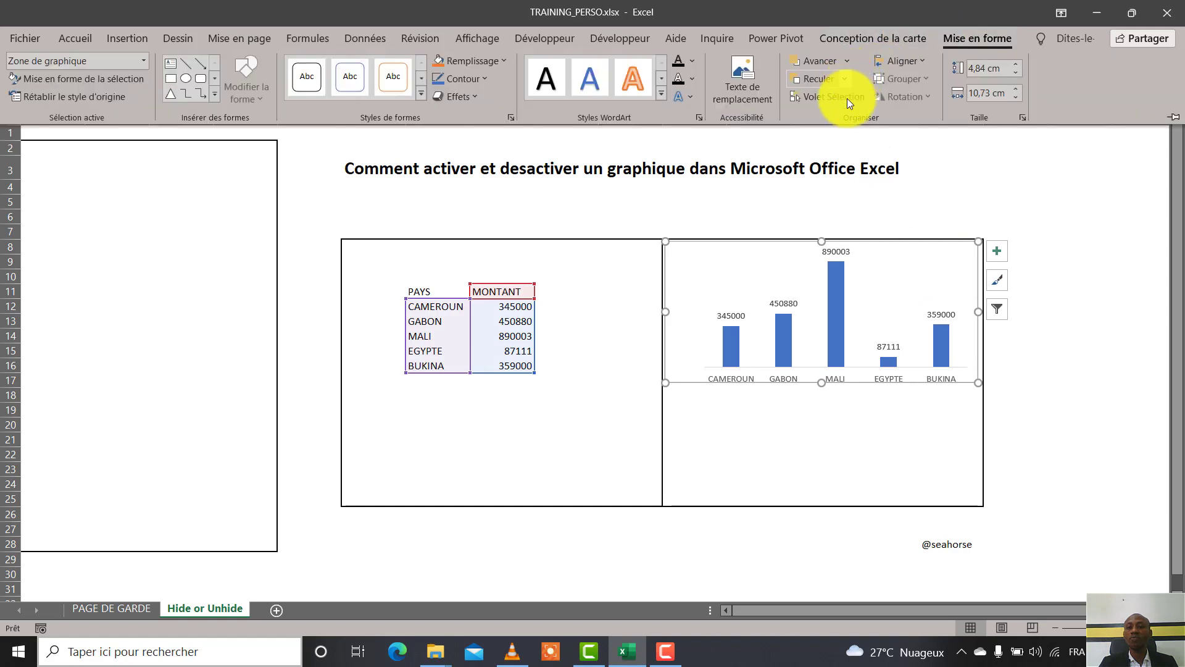
pyautogui.click(848, 98)
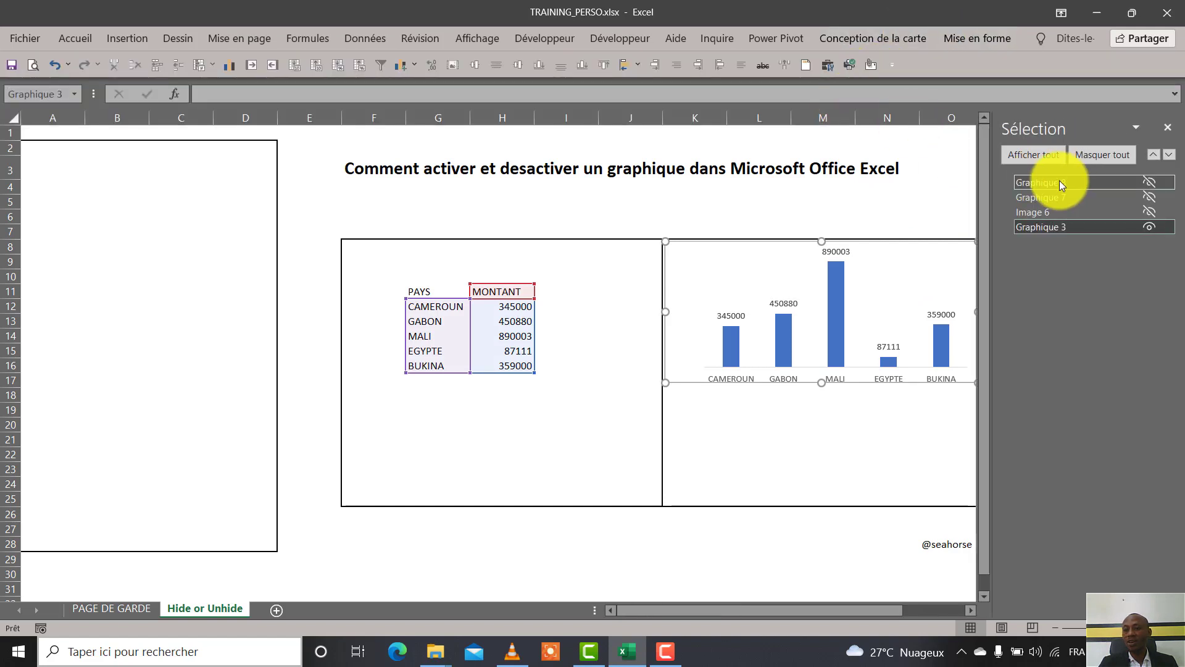
pyautogui.click(1073, 210)
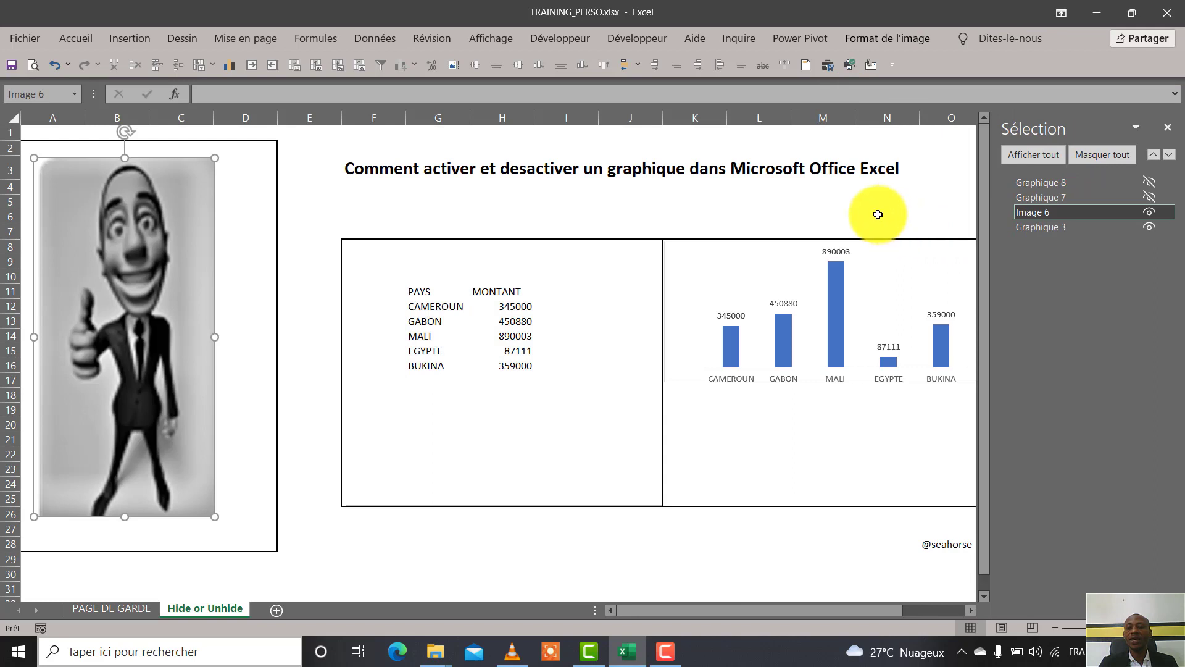
pyautogui.click(1167, 127)
pyautogui.click(1009, 198)
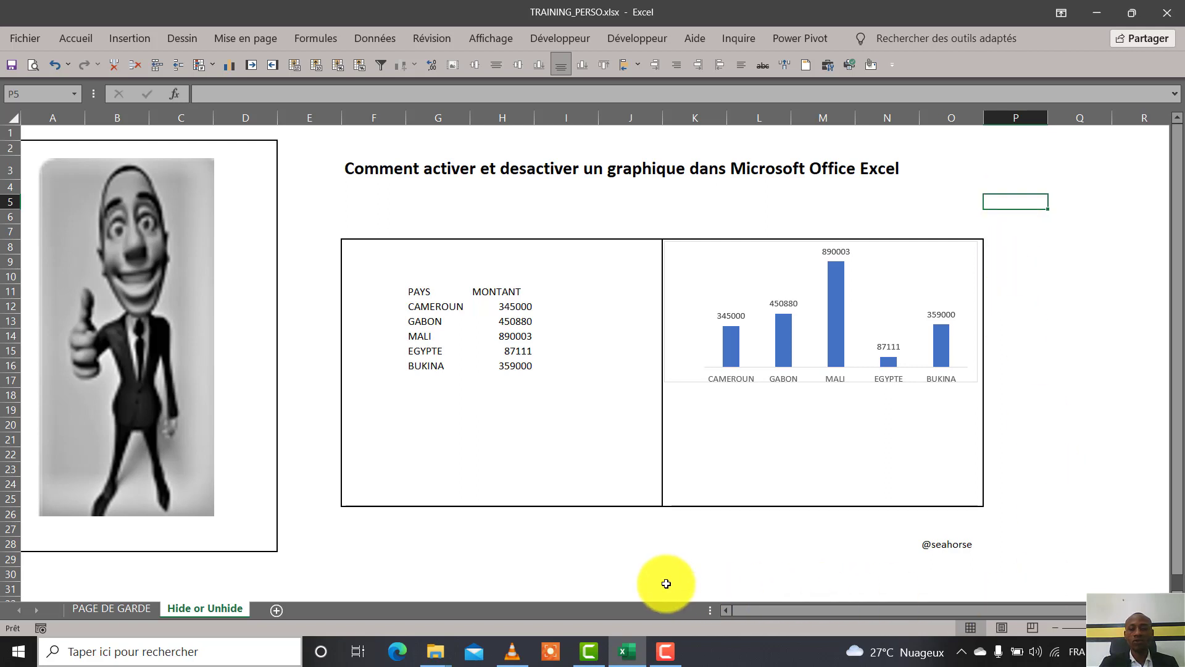
pyautogui.click(666, 651)
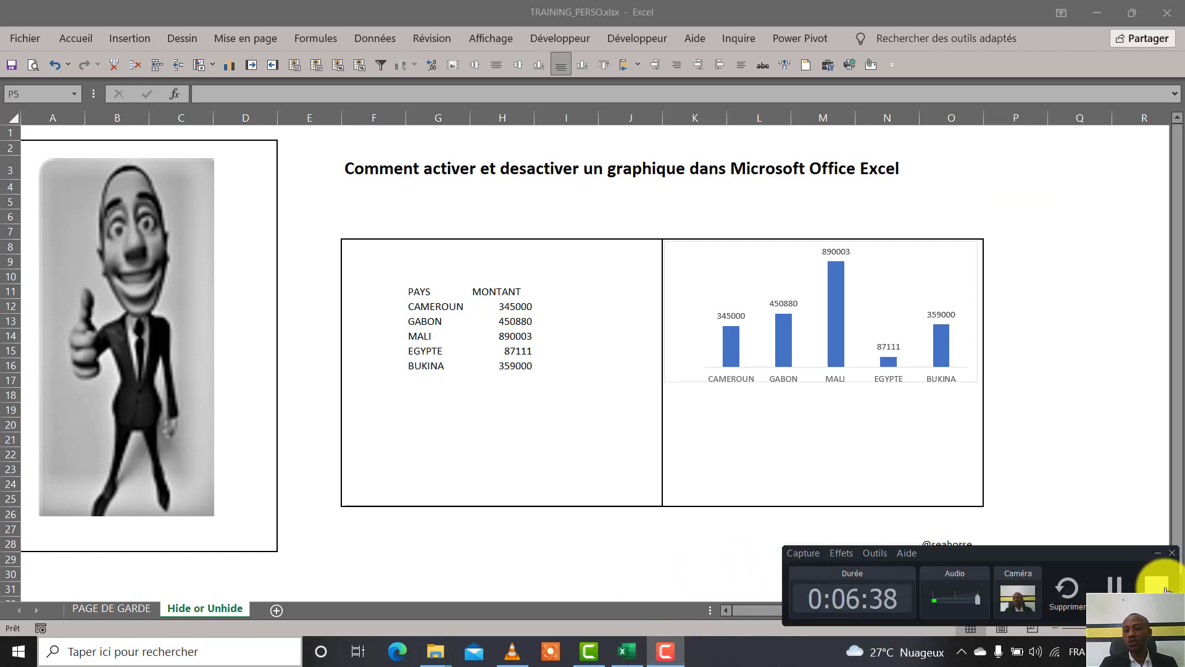